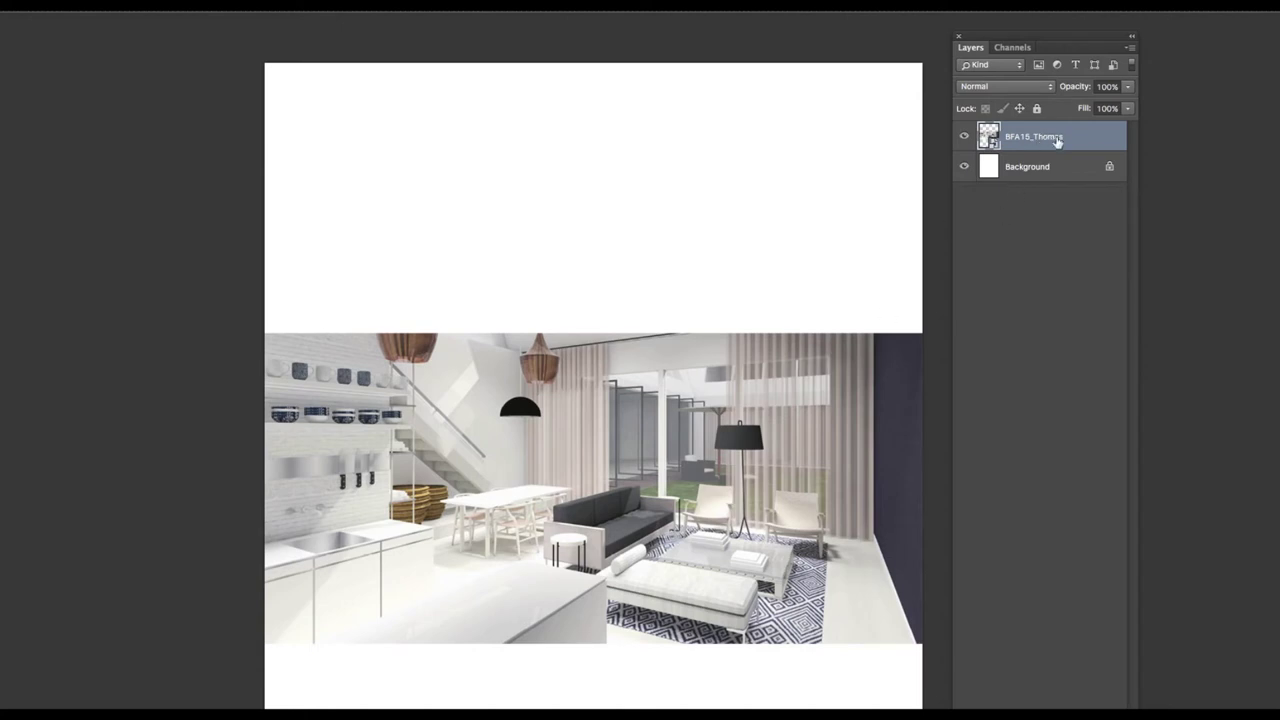
Convert the interior render layer into a smart object.
right_click(1066, 136)
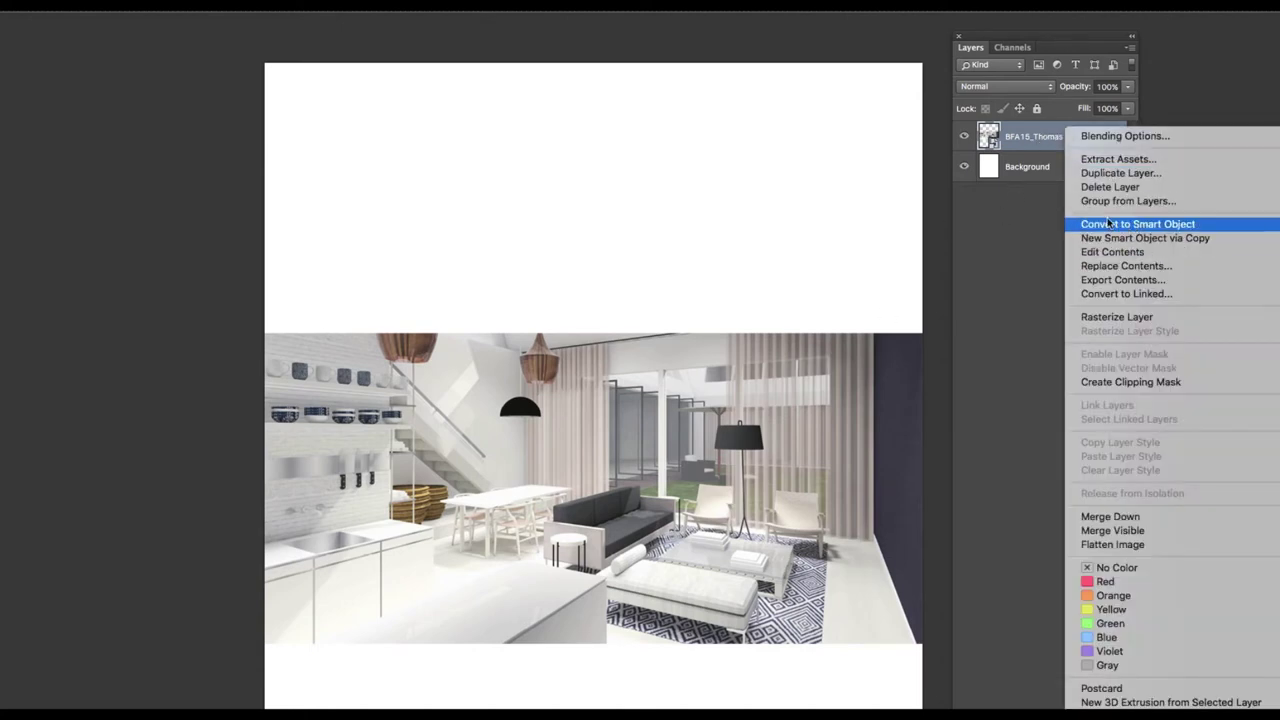
click(1108, 223)
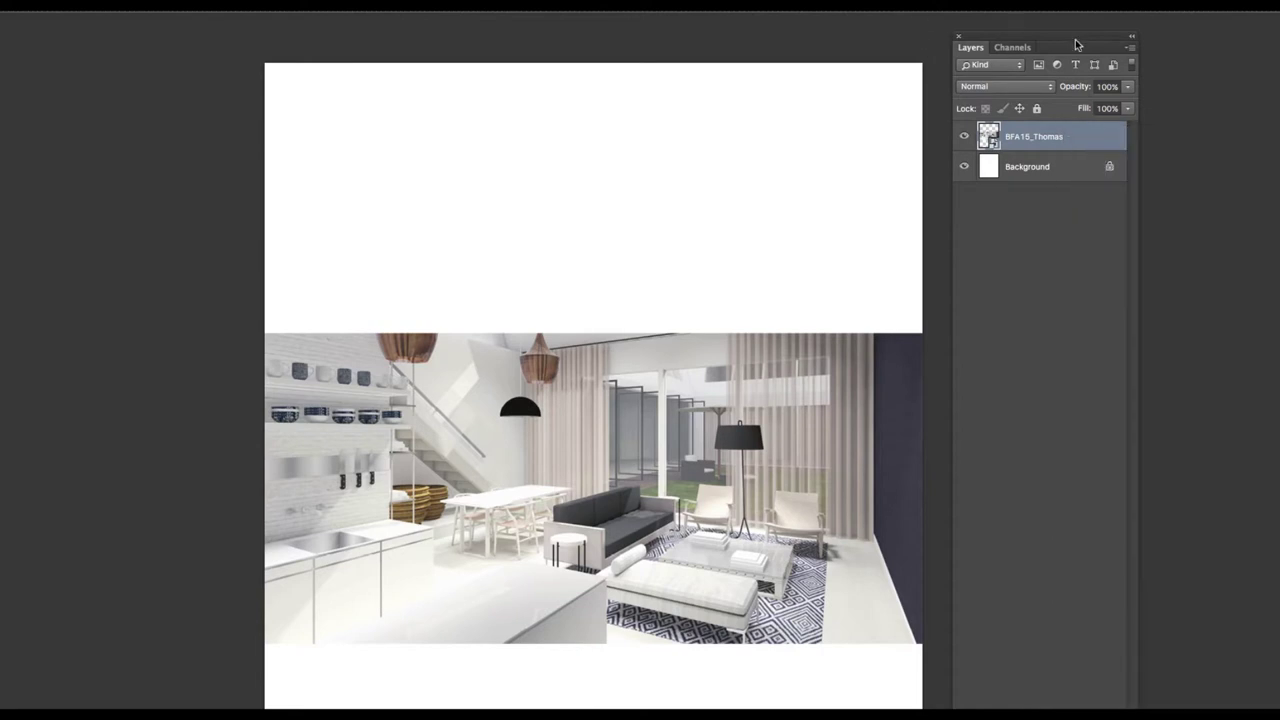
drag(1062, 38, 1120, 36)
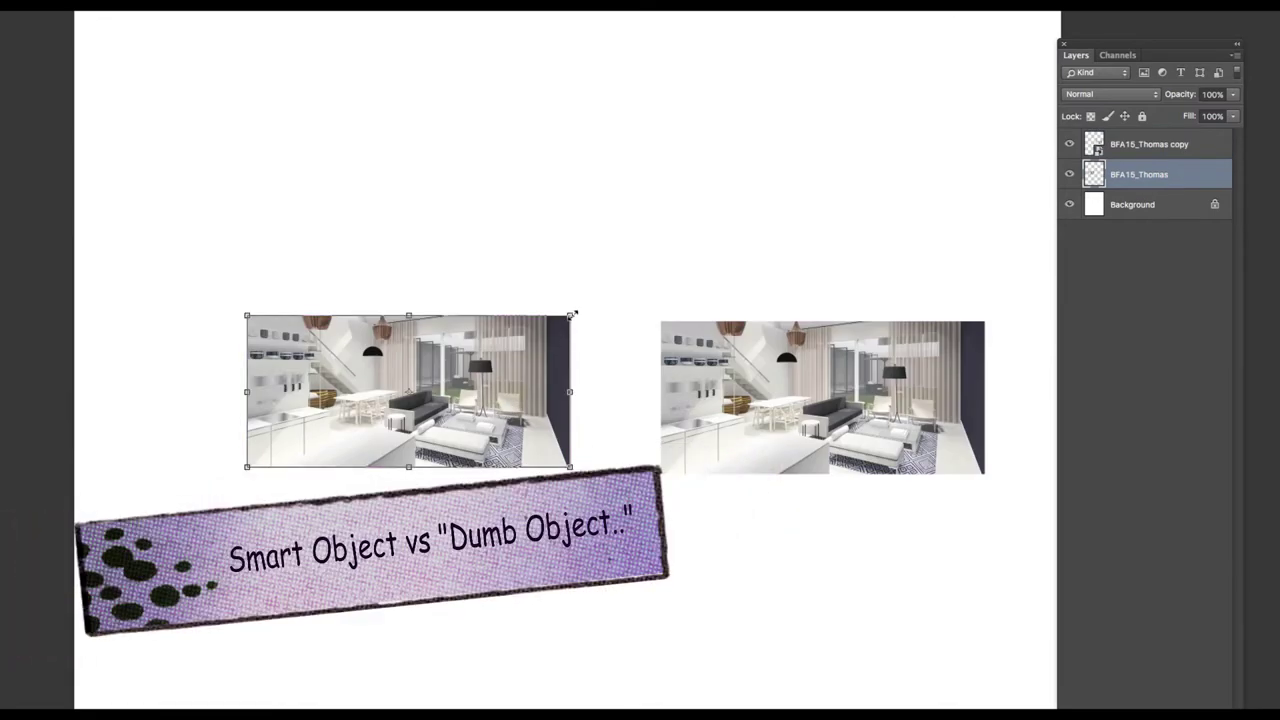
Shrink and re-enlarge the rasterized render, resize the smart-object copy, and zoom in to compare pixelation.
drag(573, 314, 280, 464)
key(Return)
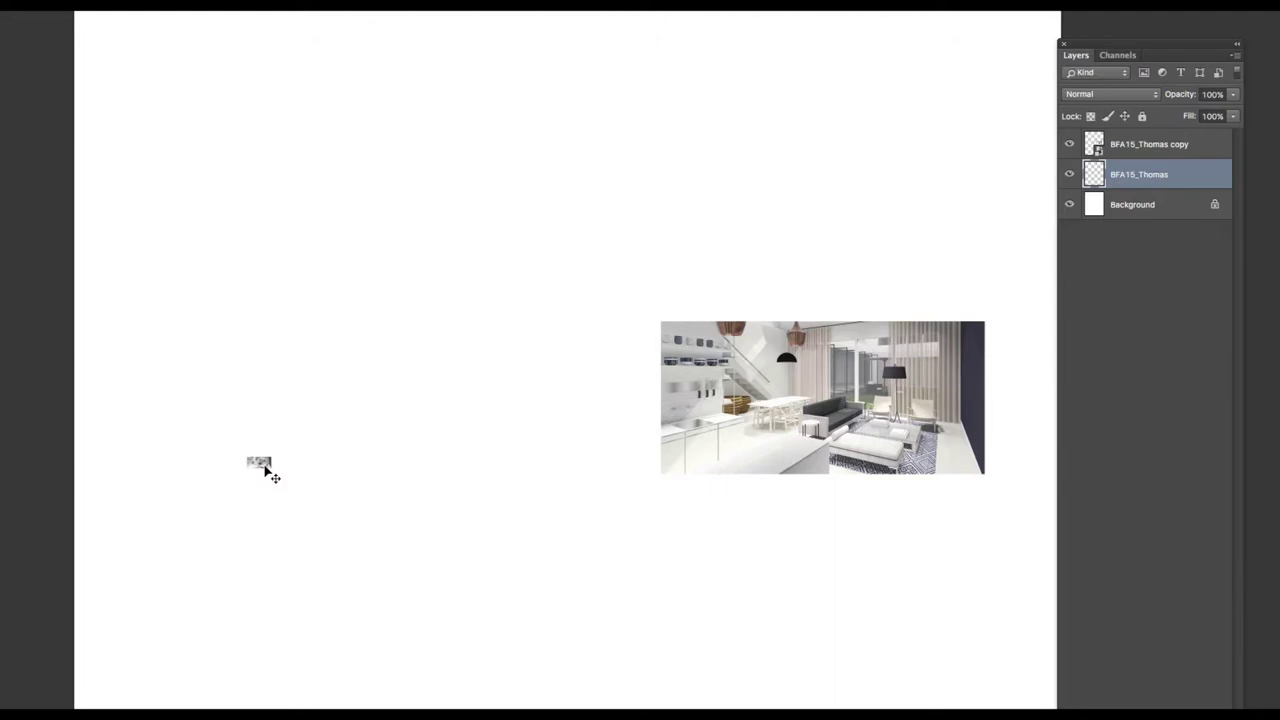
drag(275, 452, 543, 277)
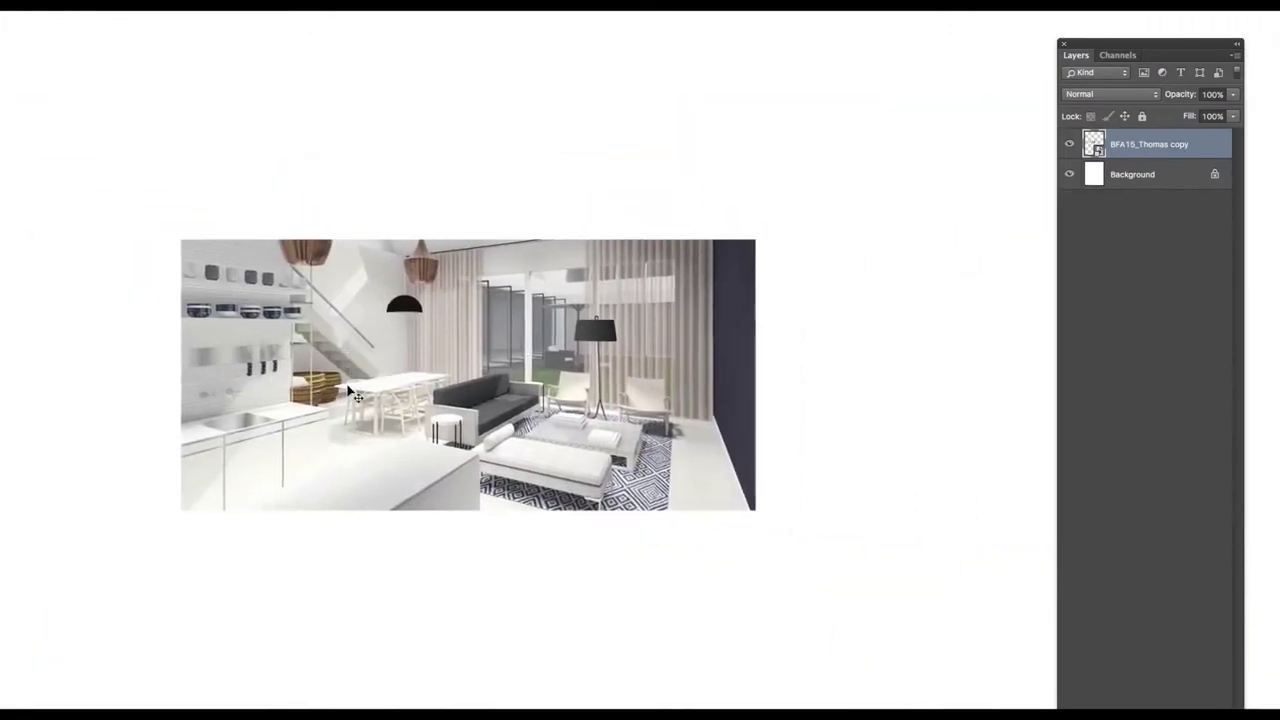
key(ctrl+t)
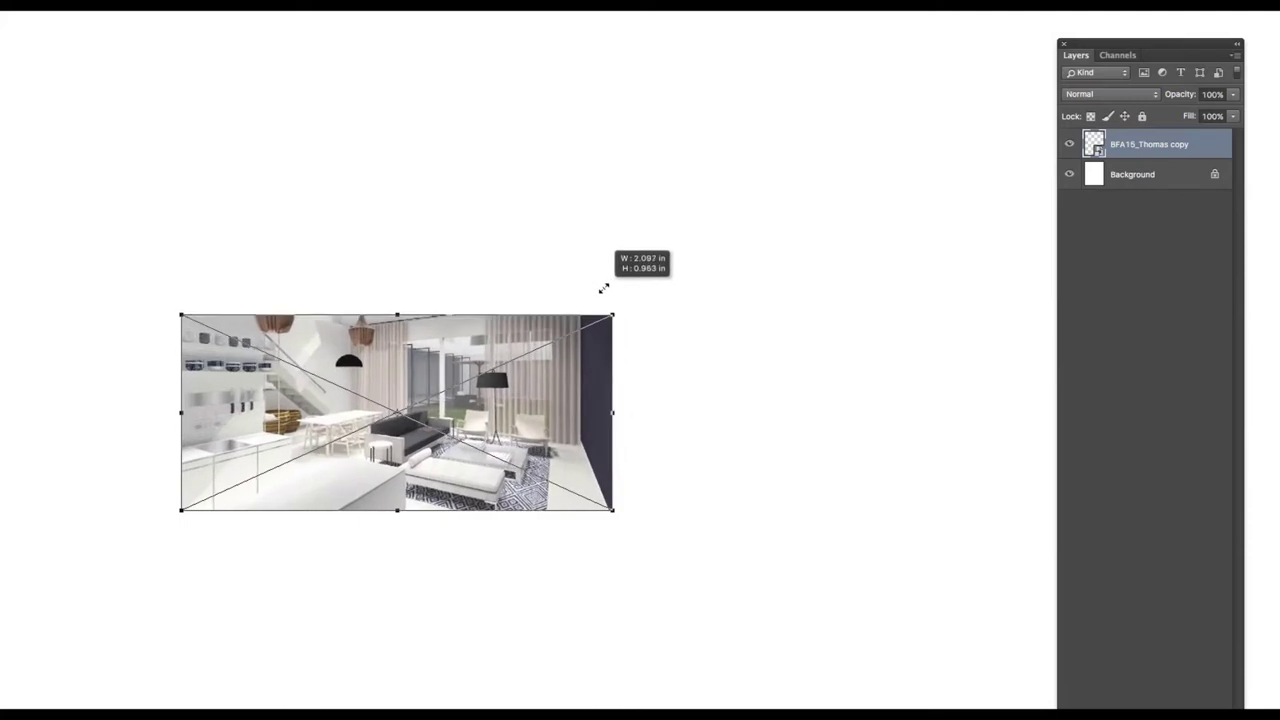
key(Return)
key(z)
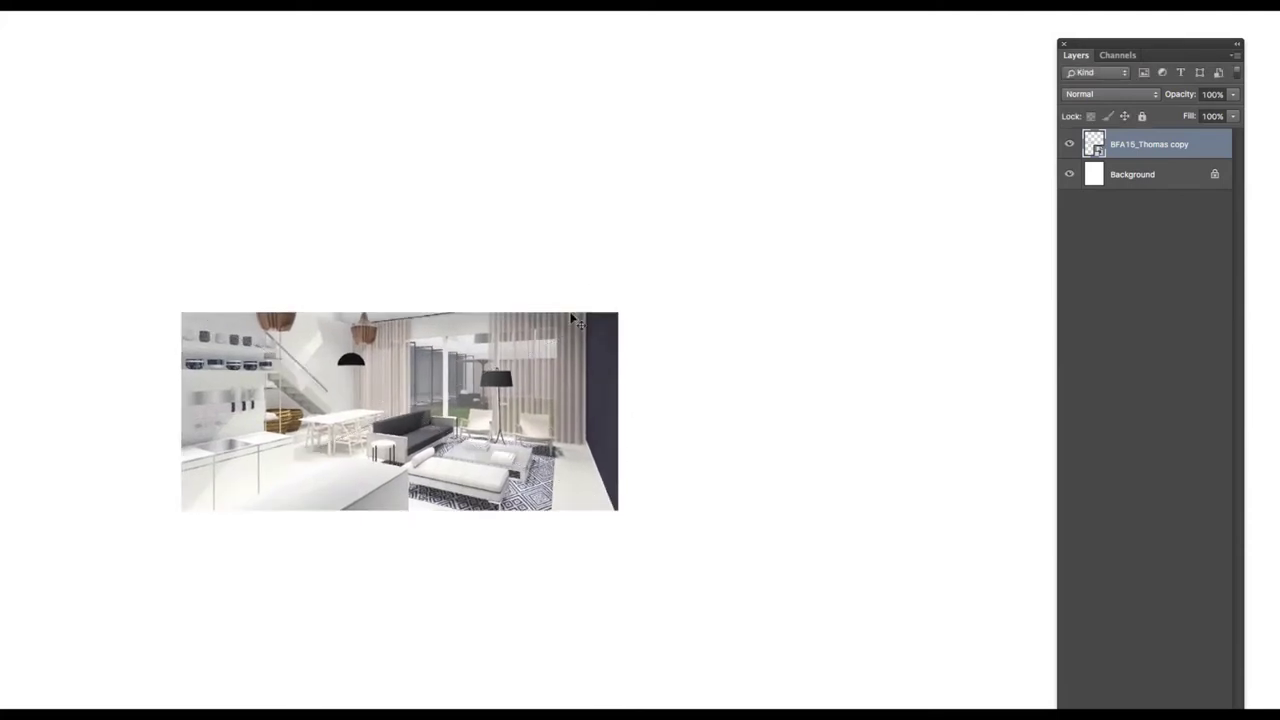
click(376, 447)
alt+click(430, 444)
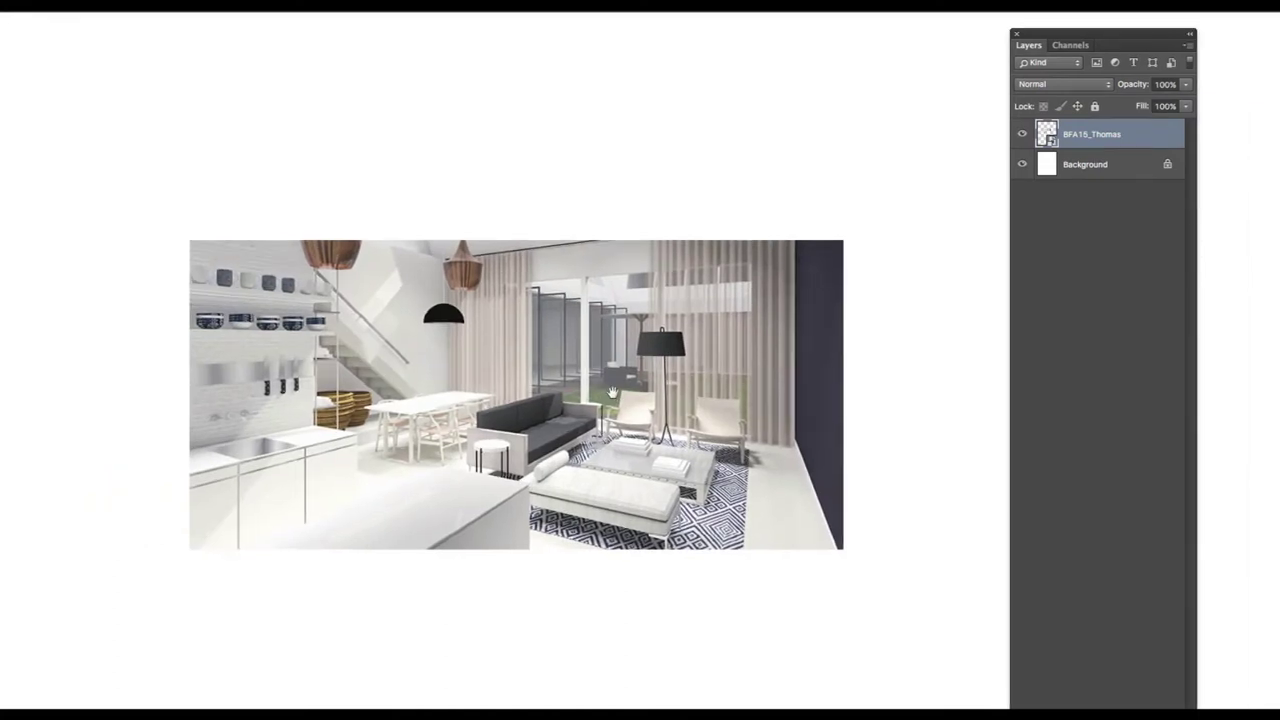
drag(609, 391, 643, 383)
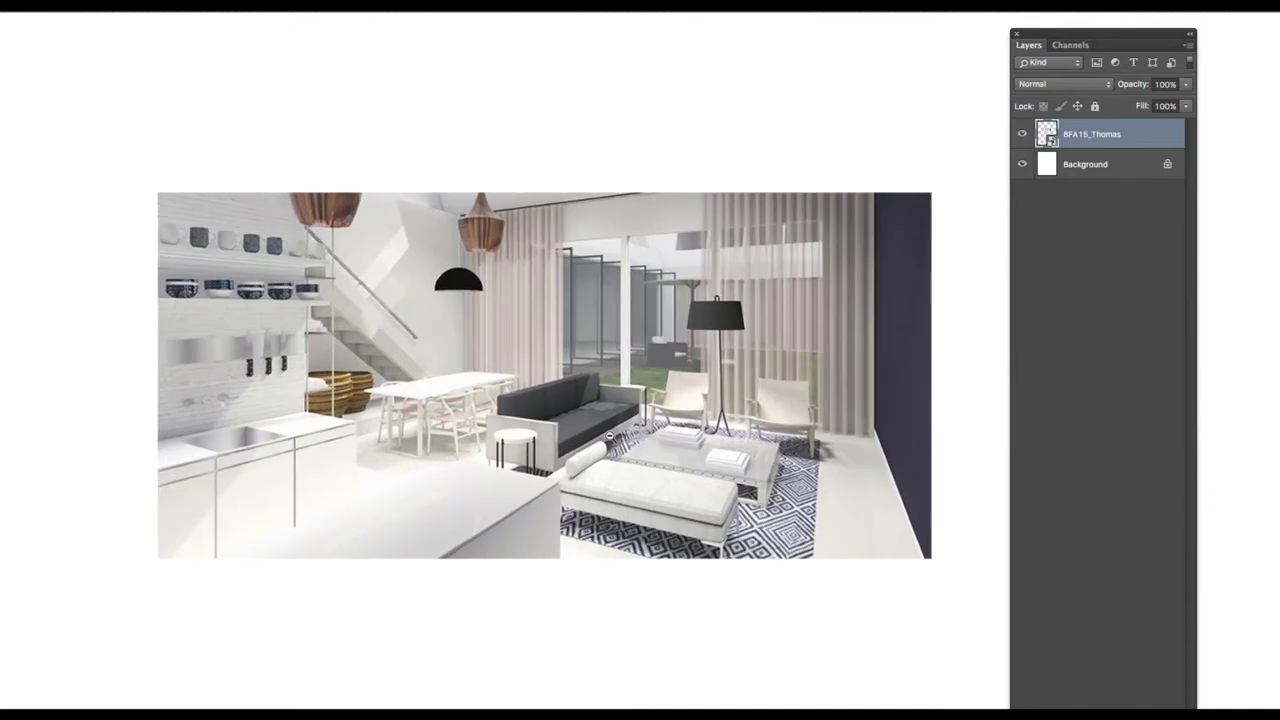
click(270, 461)
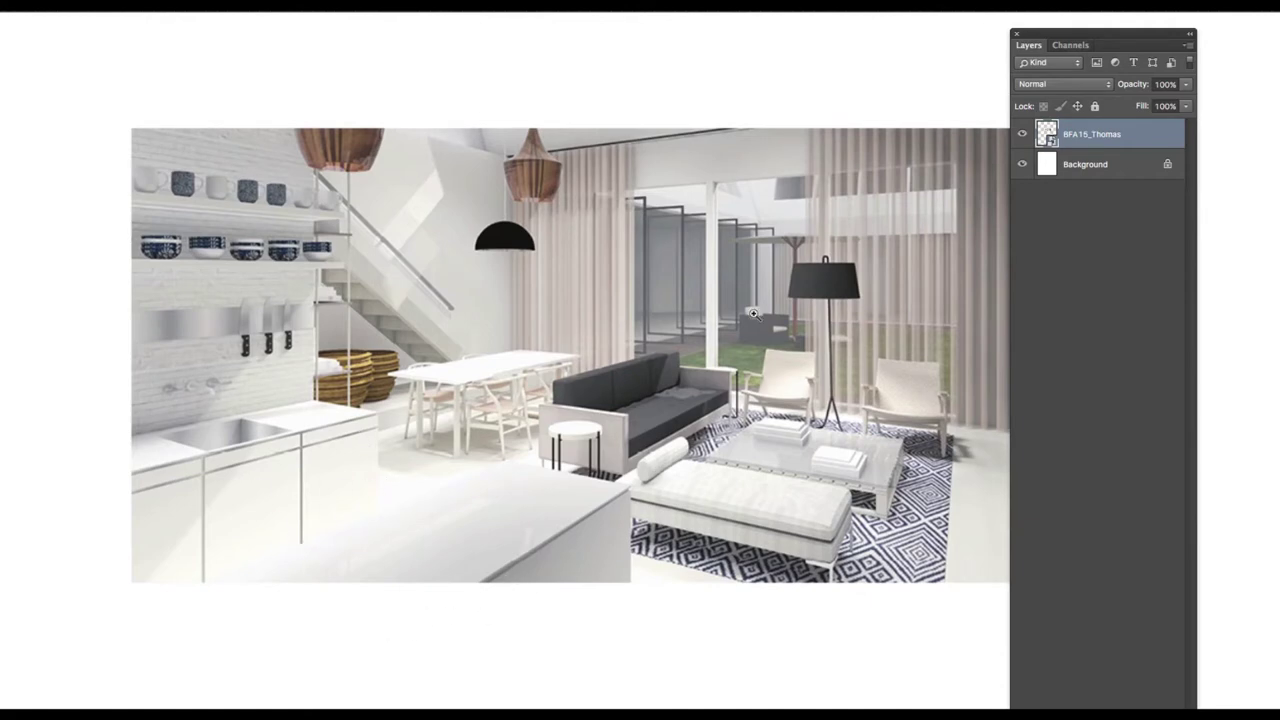
drag(827, 300, 639, 312)
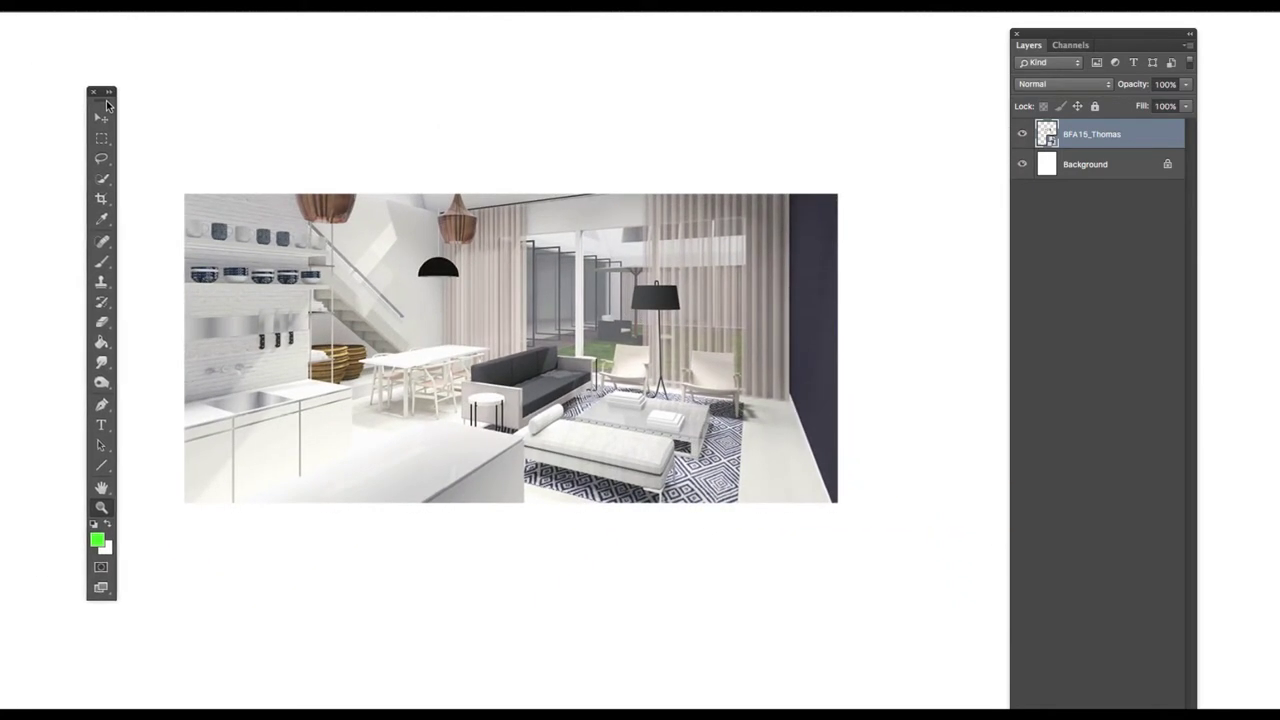
Set the Line tool weight and draw a guide line from the render's bottom edge toward the upper right.
click(100, 466)
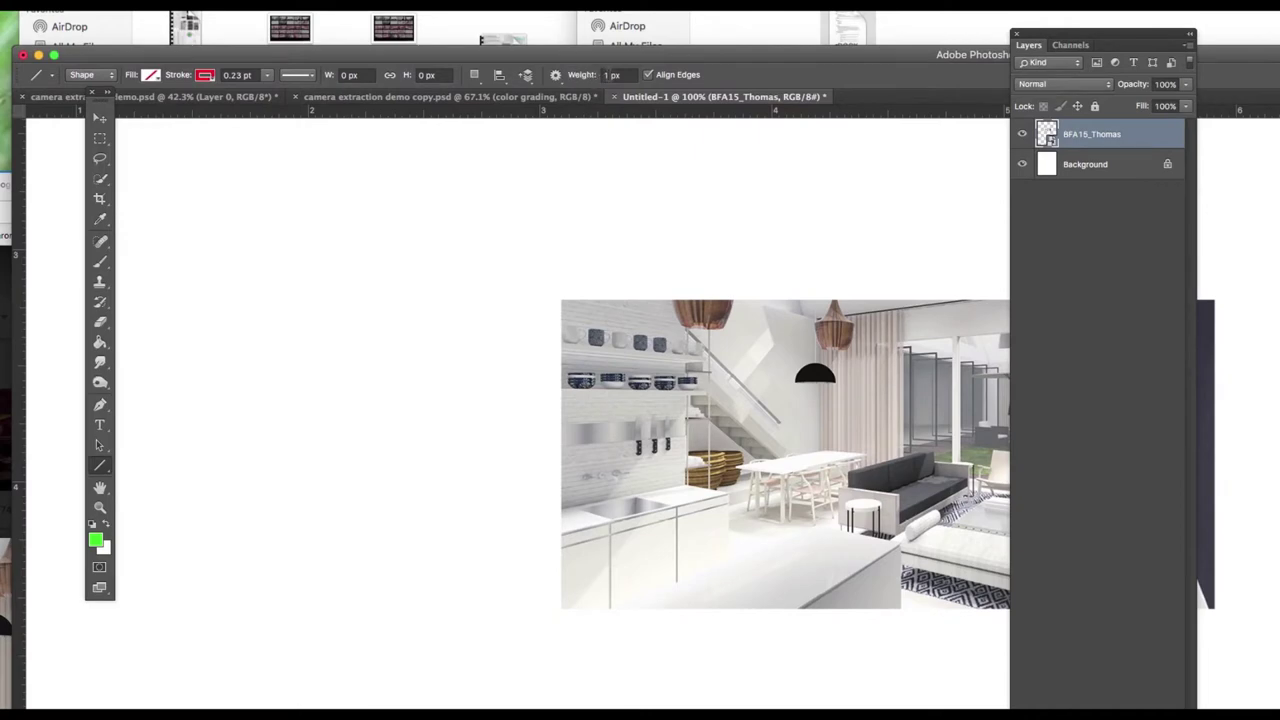
click(607, 75)
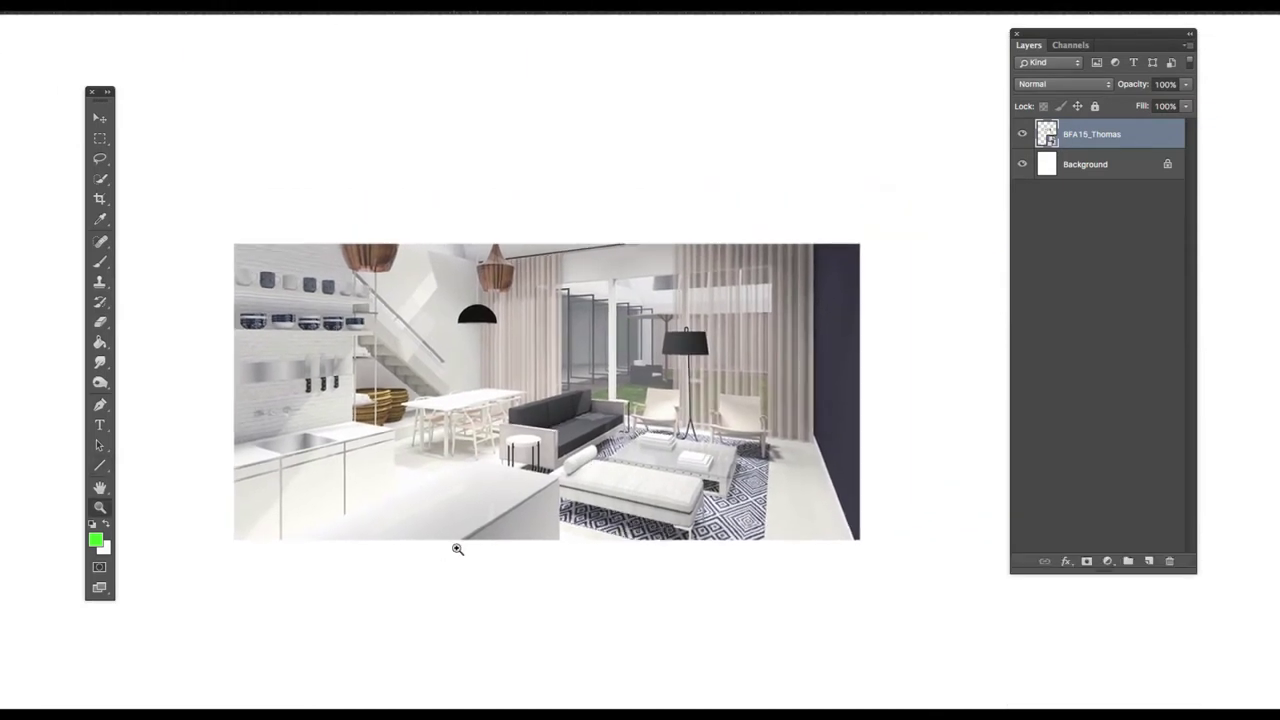
key(u)
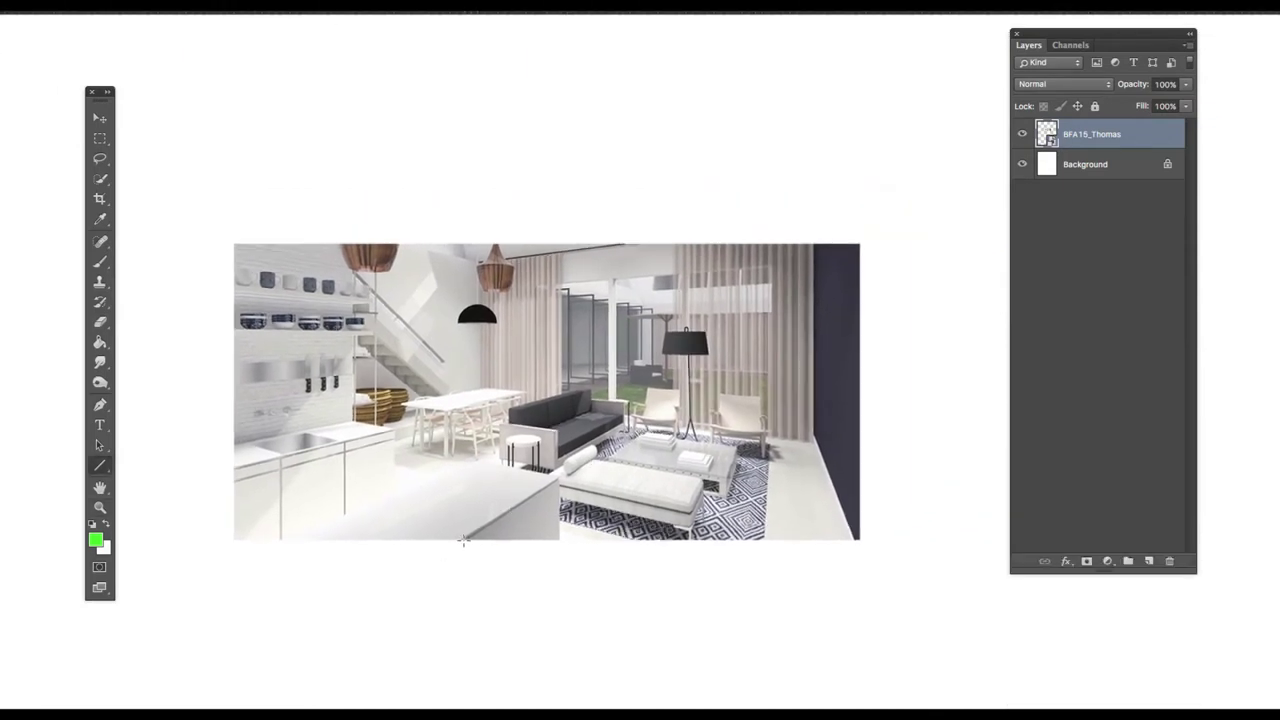
drag(463, 540, 997, 189)
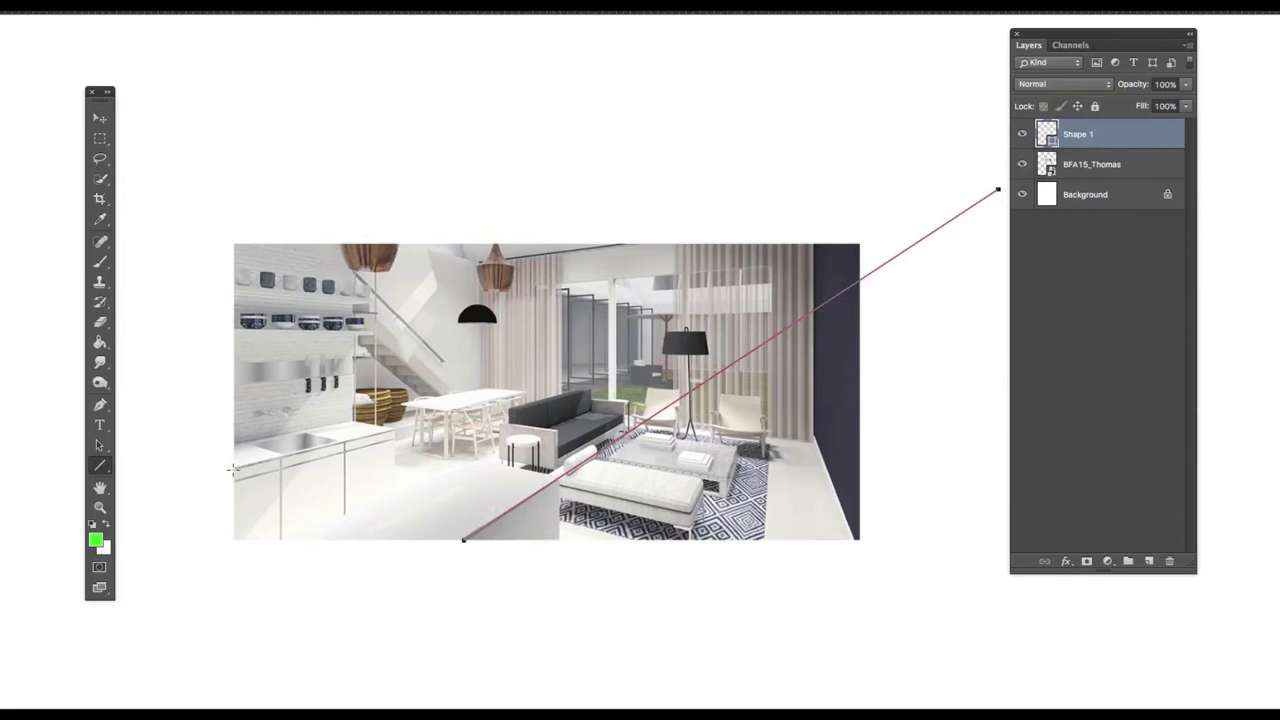
Draw a perspective line along the kitchen counter edge, extending past the render's right side.
drag(237, 466, 961, 290)
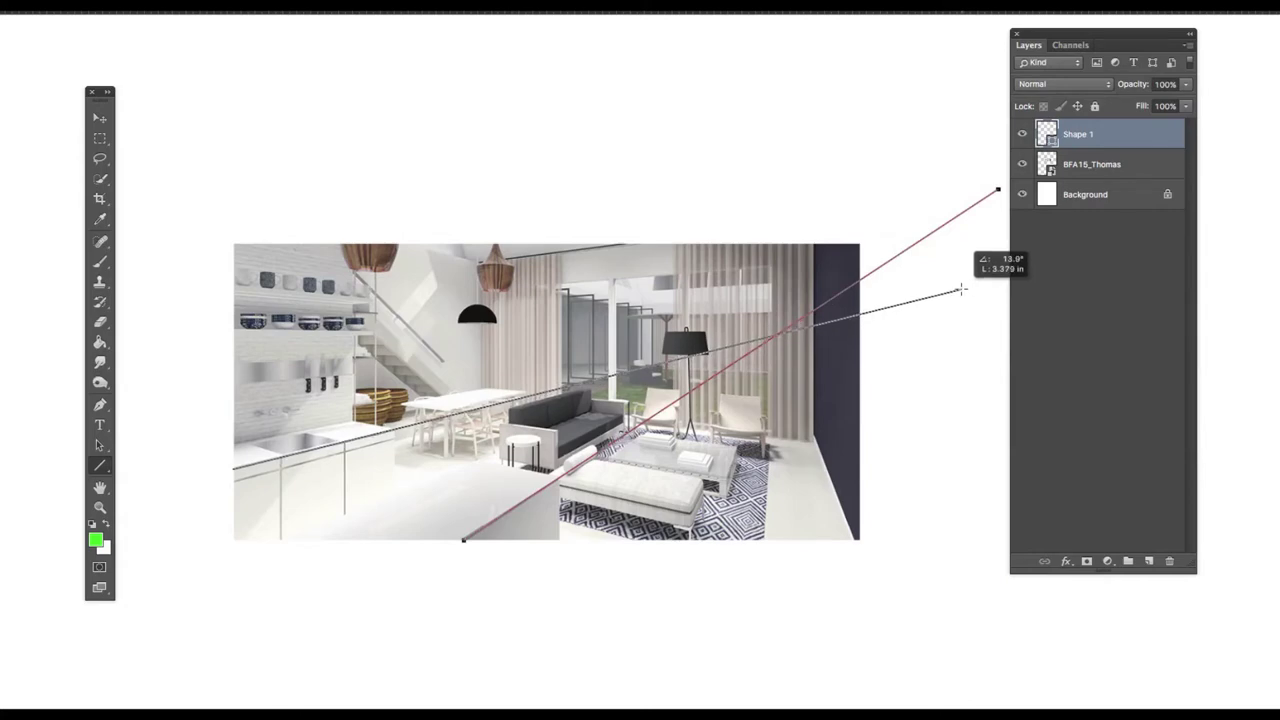
drag(961, 290, 961, 290)
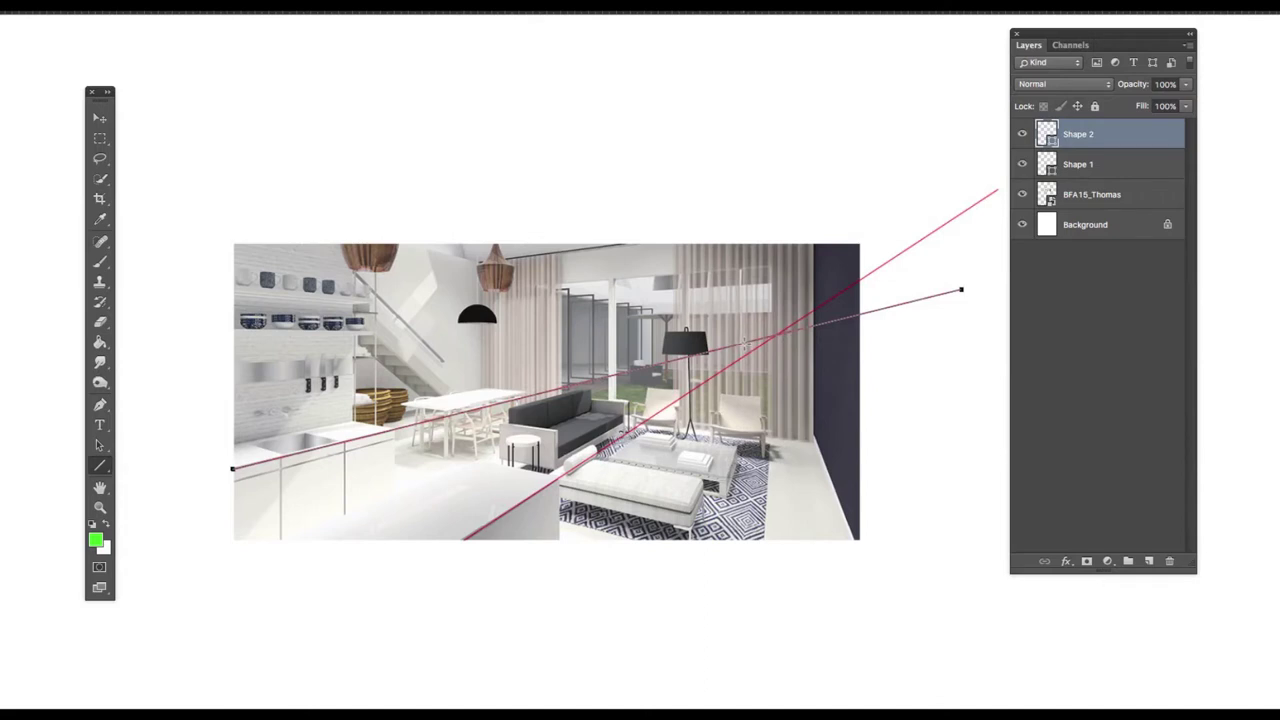
key(z)
scroll(555, 355, up, 1)
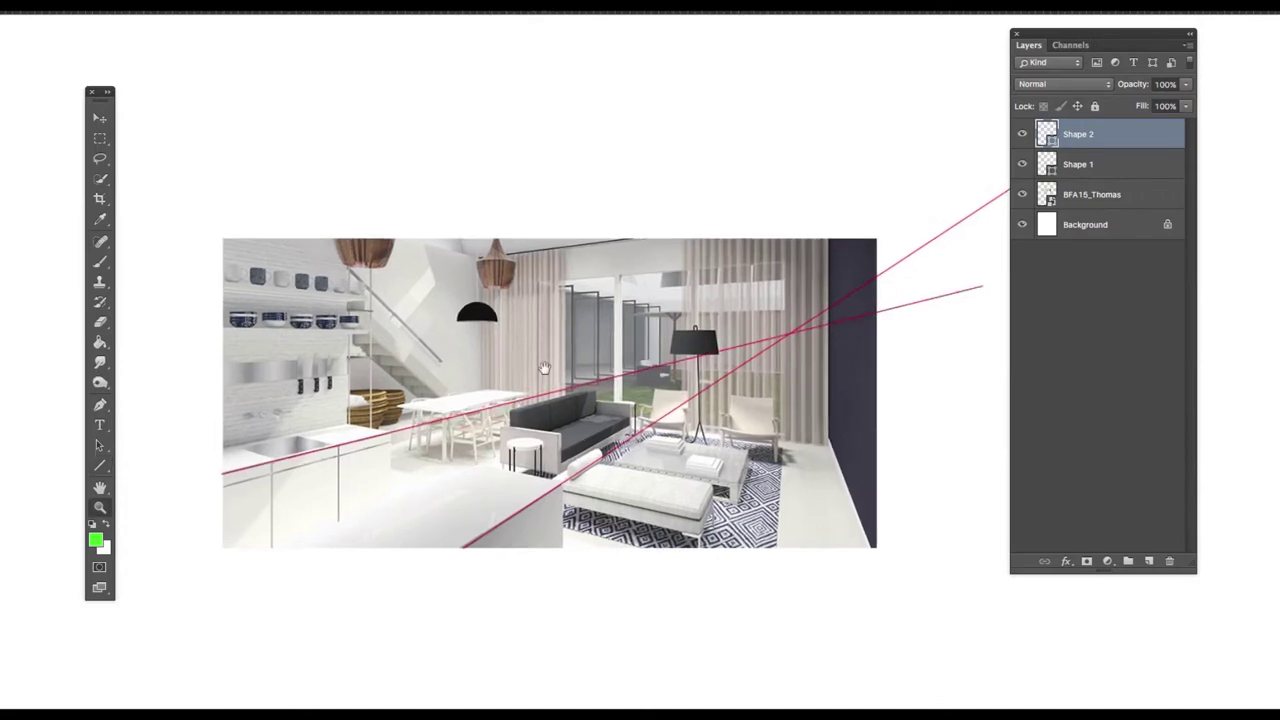
drag(543, 361, 517, 361)
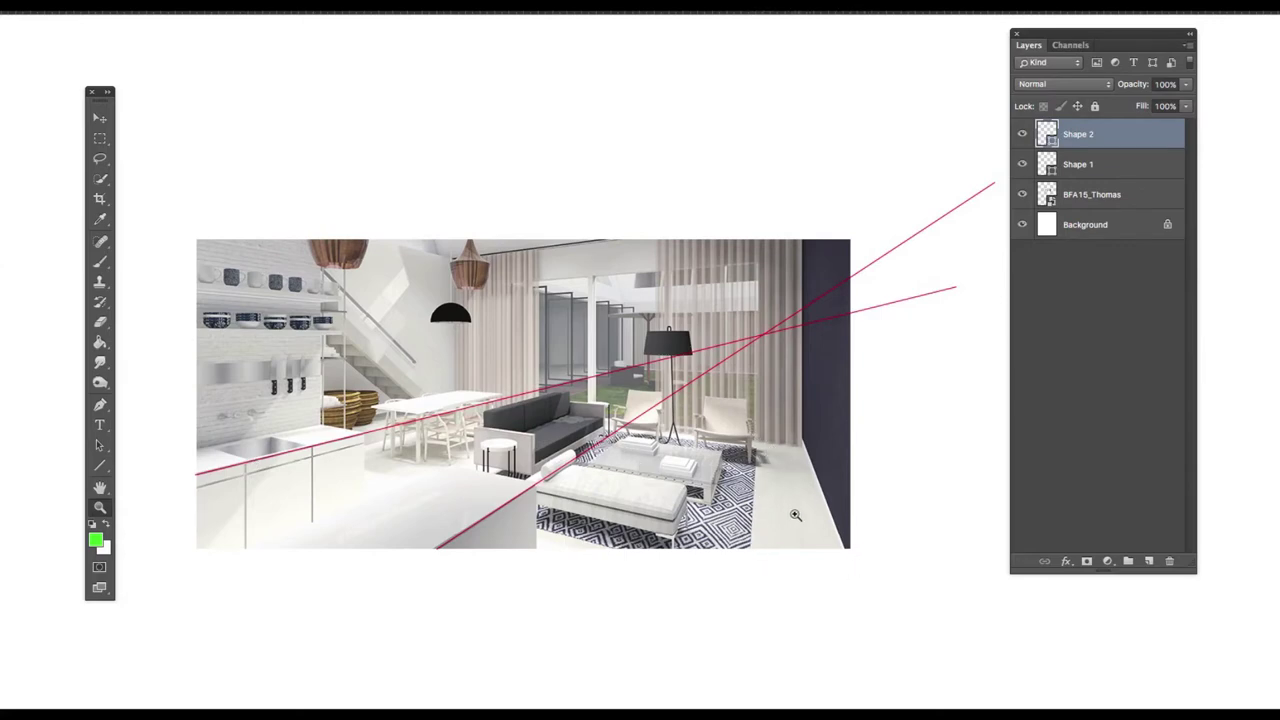
Draw a line from the lower right through the intersection and zoom in where the lines cross.
key(u)
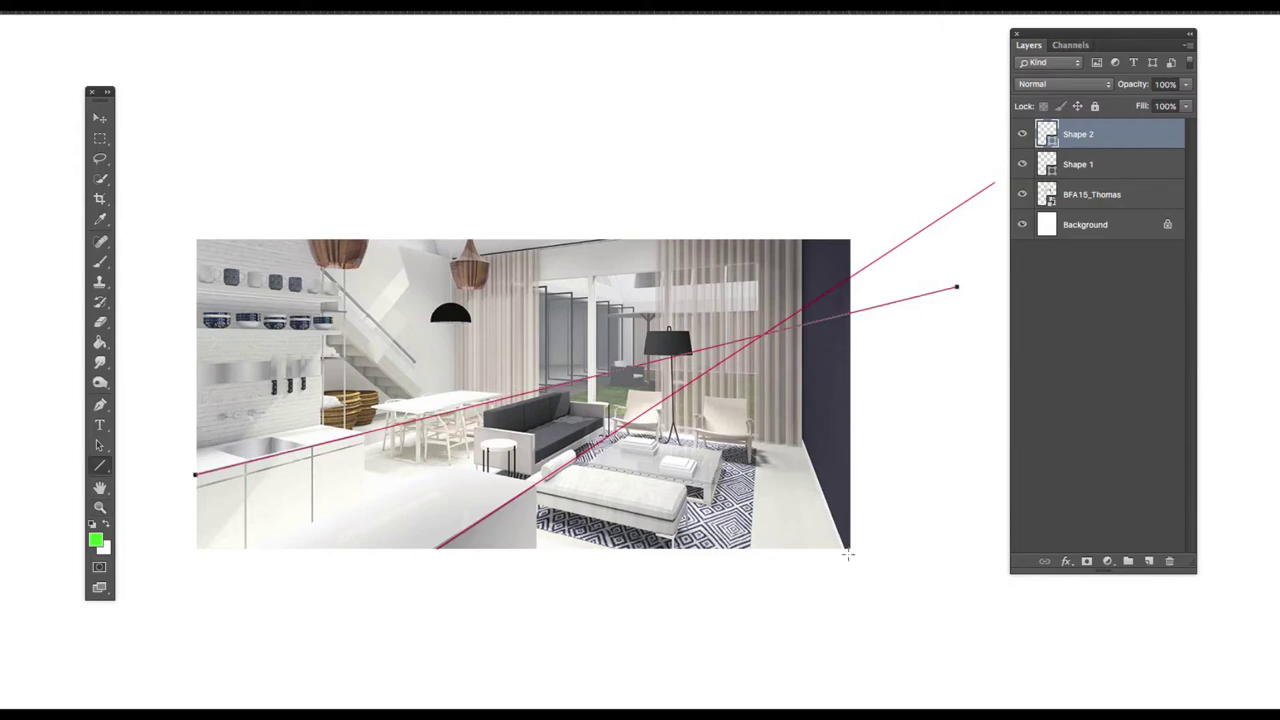
drag(845, 550, 751, 293)
key(z)
click(762, 322)
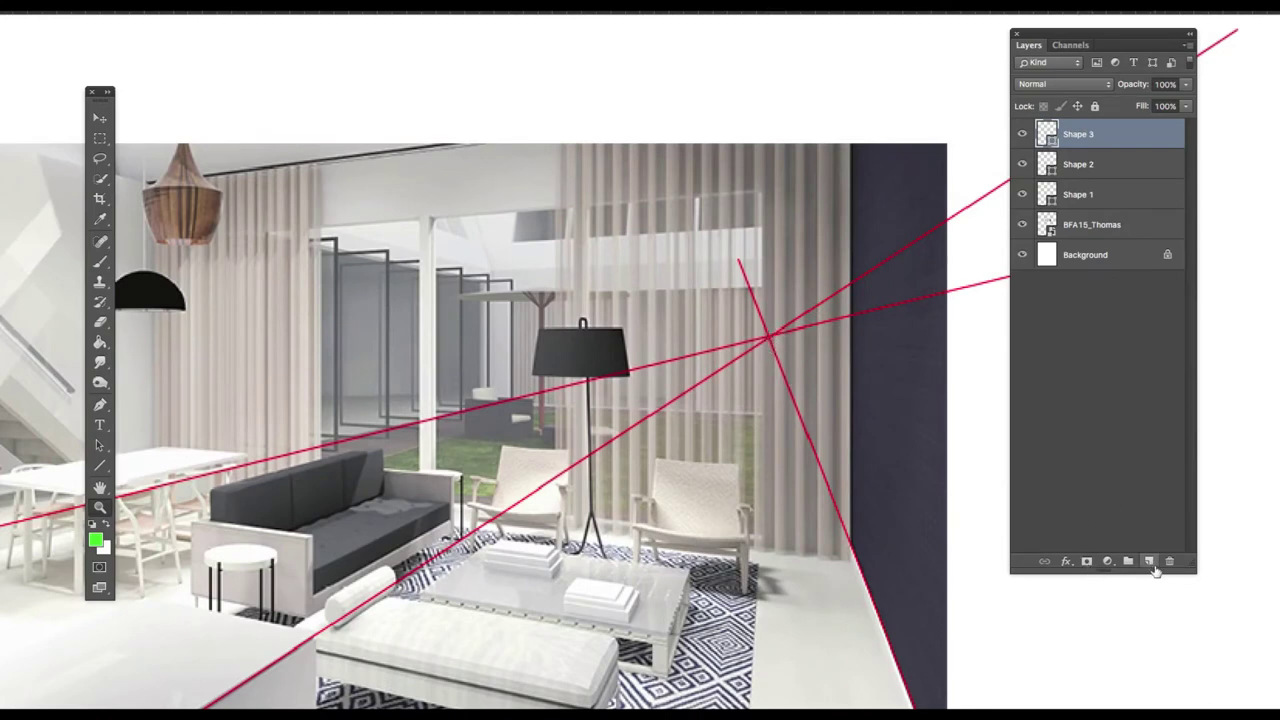
Add a new empty layer and draw a line dropping down from the vanishing point.
click(1149, 562)
key(b)
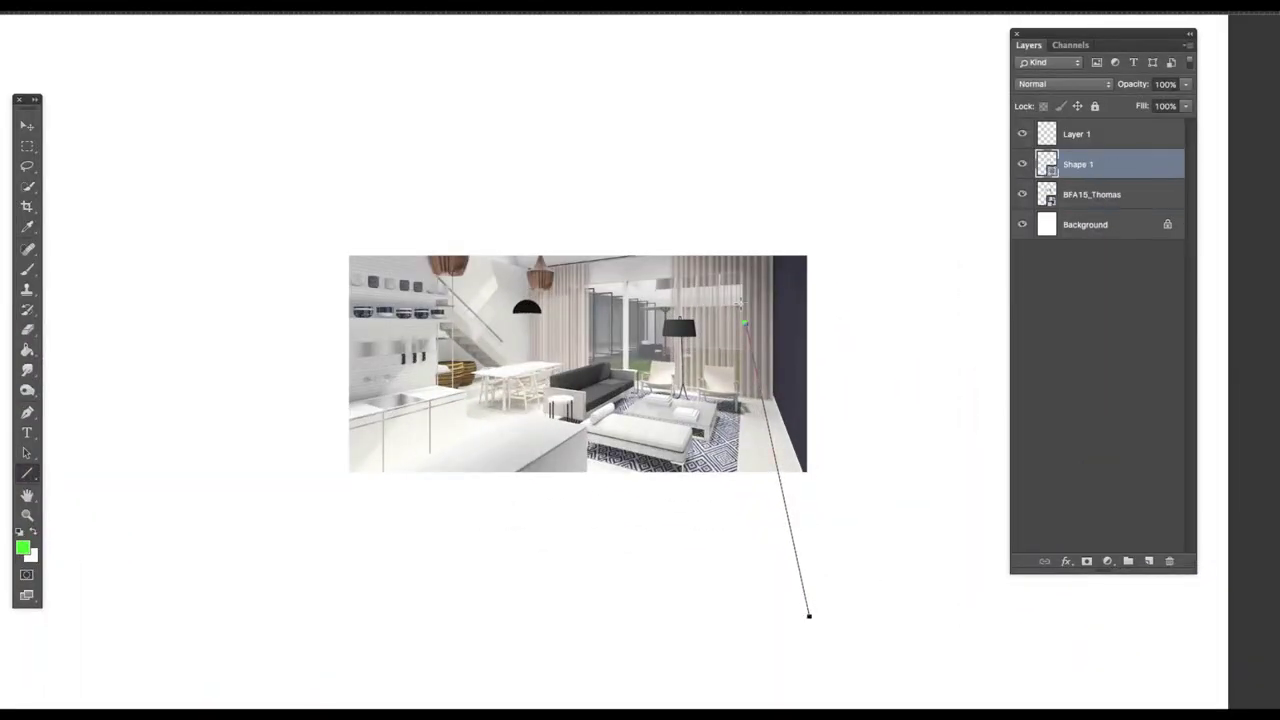
drag(744, 322, 756, 580)
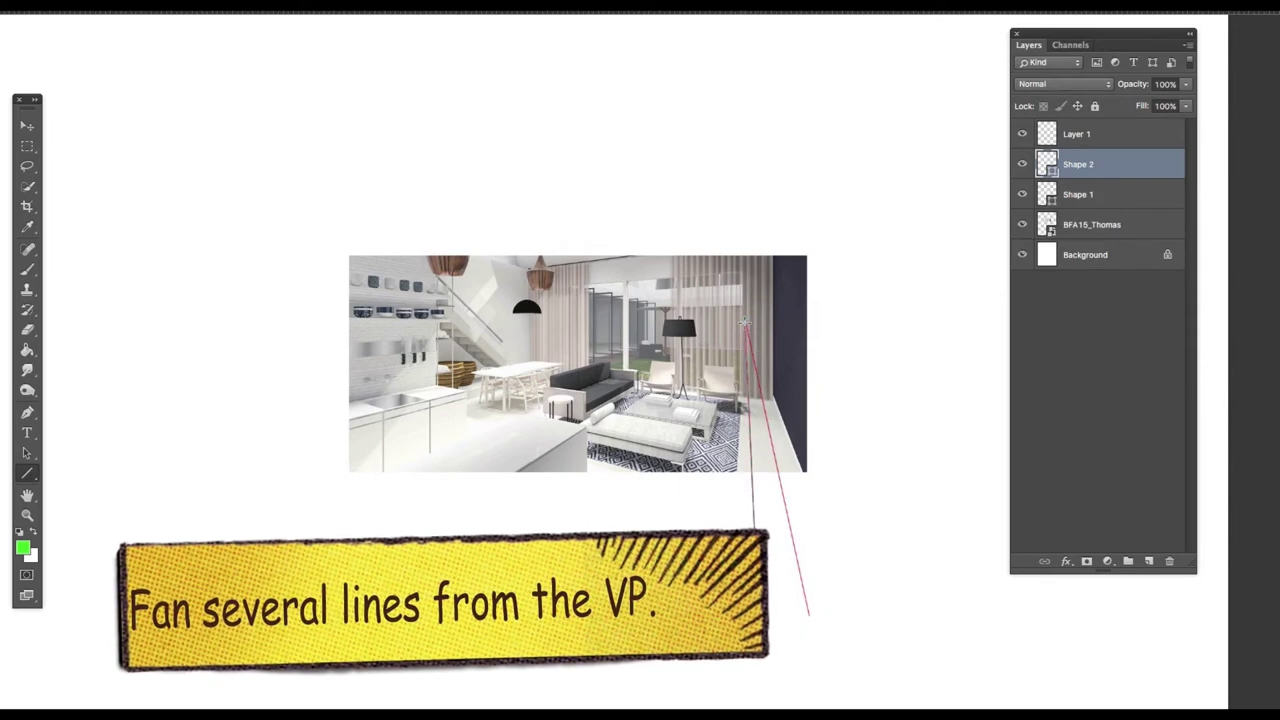
Draw the final fanned line from the vanishing point and select line layers Shape 1 through Shape 7.
drag(744, 322, 758, 628)
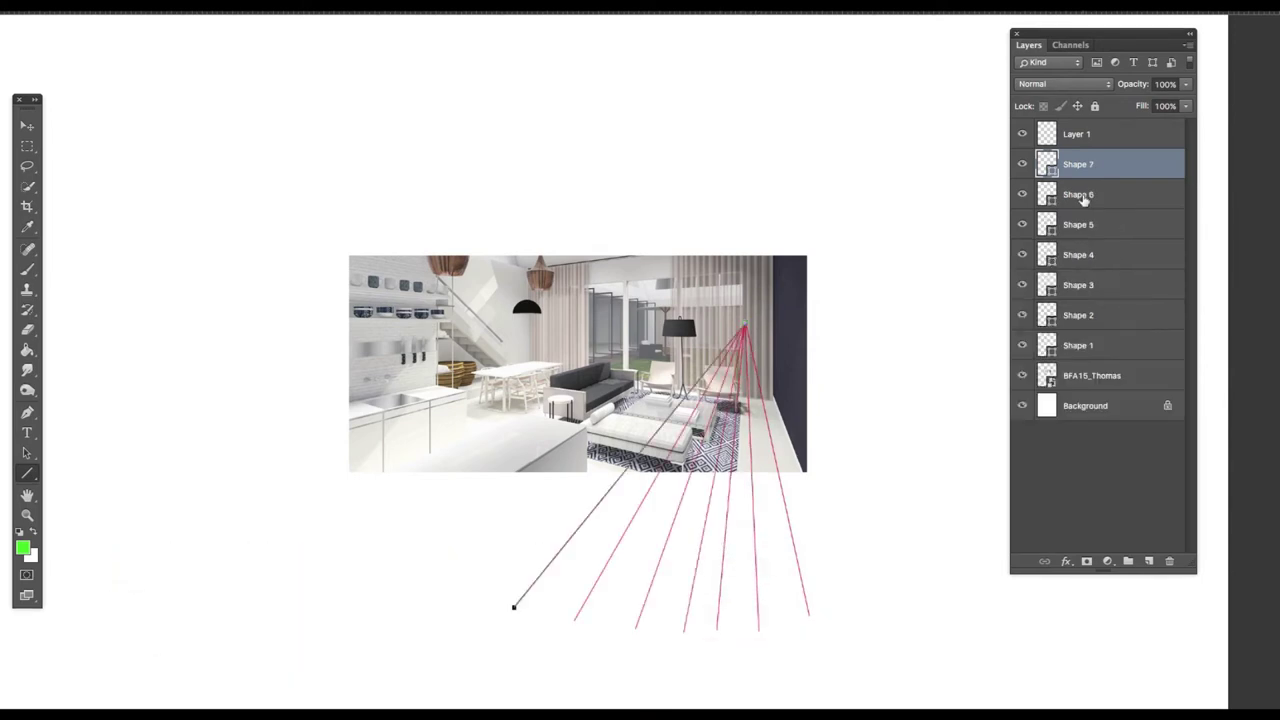
click(1084, 196)
click(1090, 224)
click(1105, 285)
click(1111, 170)
shift+click(1113, 348)
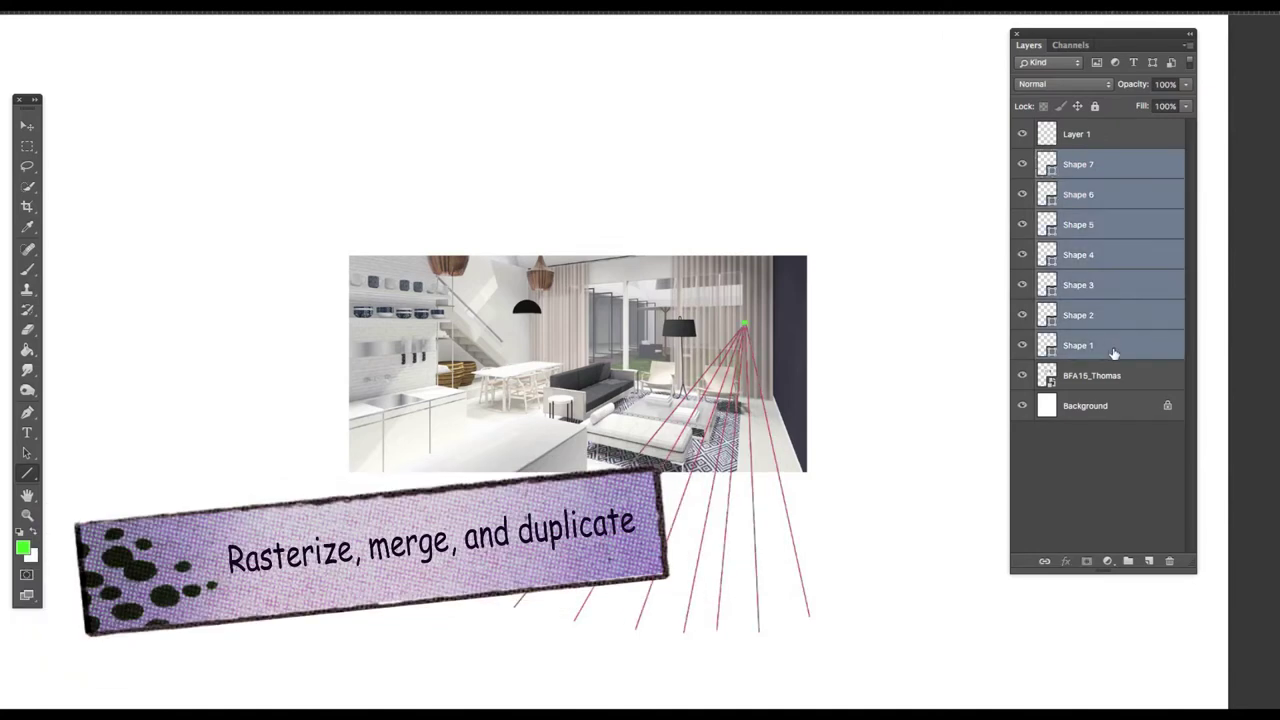
Rasterize the seven line layers, merge them into Shape 7, and check its visibility.
right_click(1113, 352)
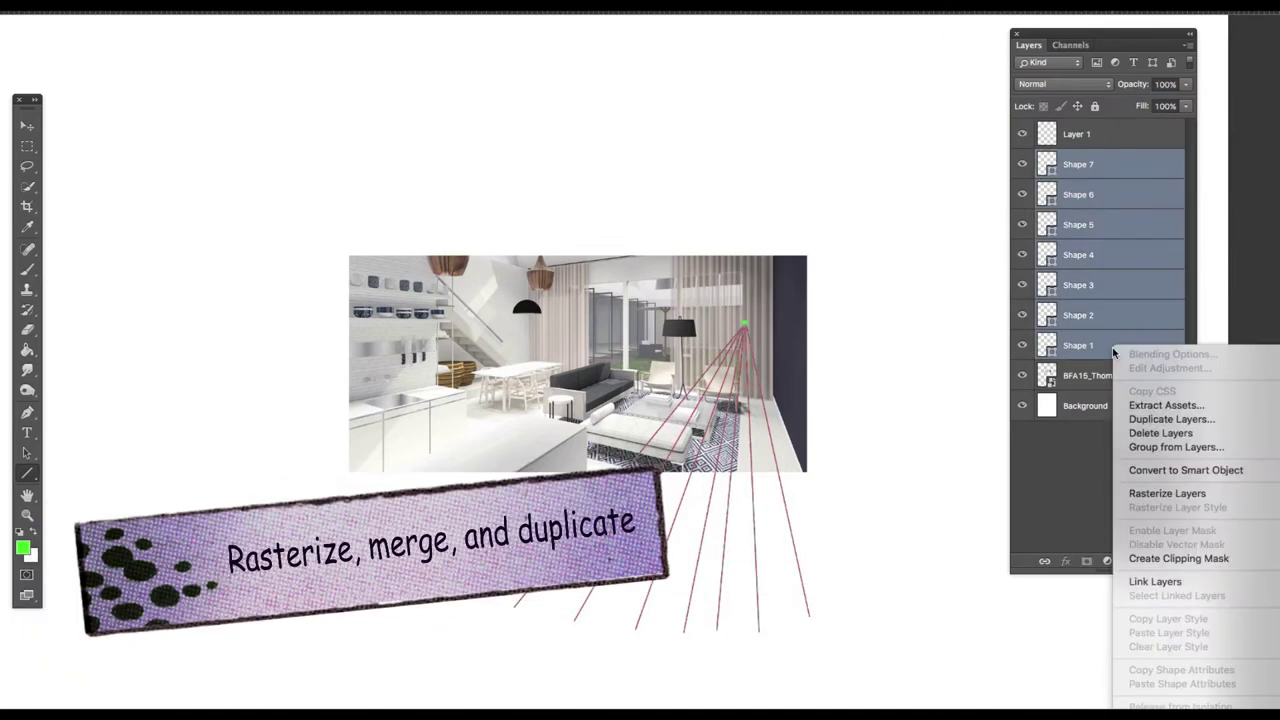
click(1195, 494)
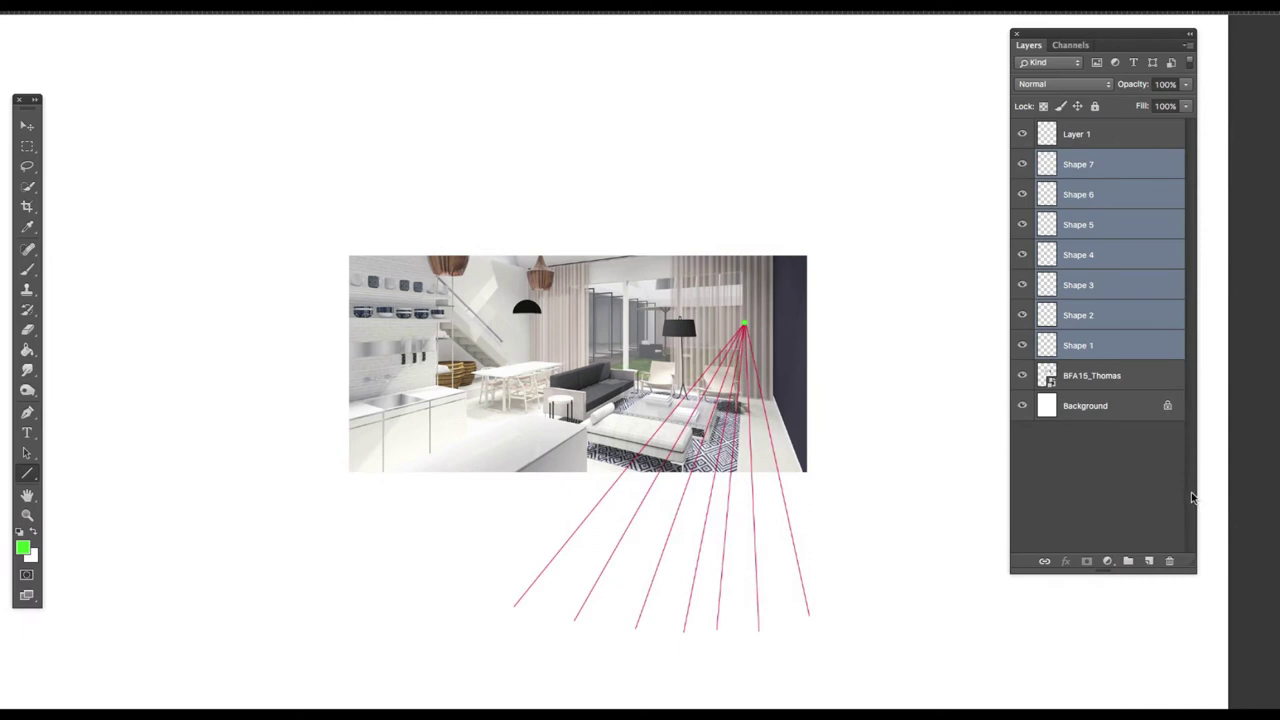
right_click(1103, 181)
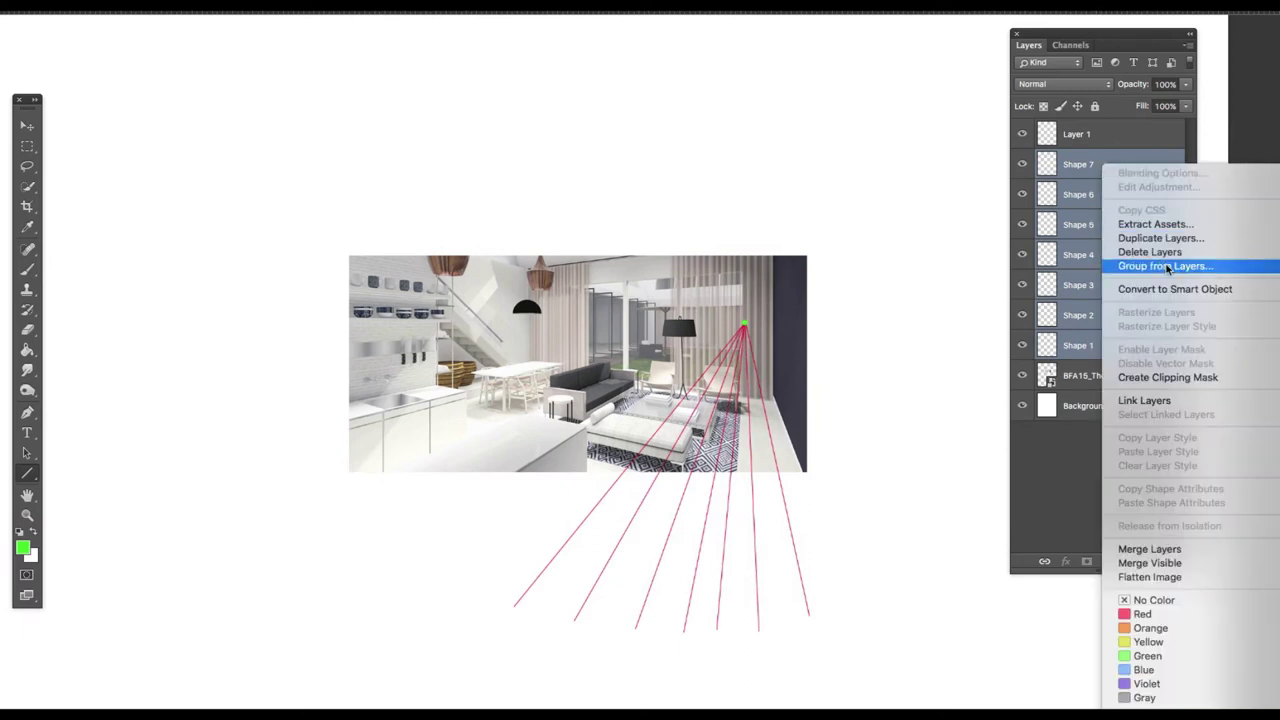
click(1130, 289)
click(1022, 165)
click(1022, 165)
click(1022, 165)
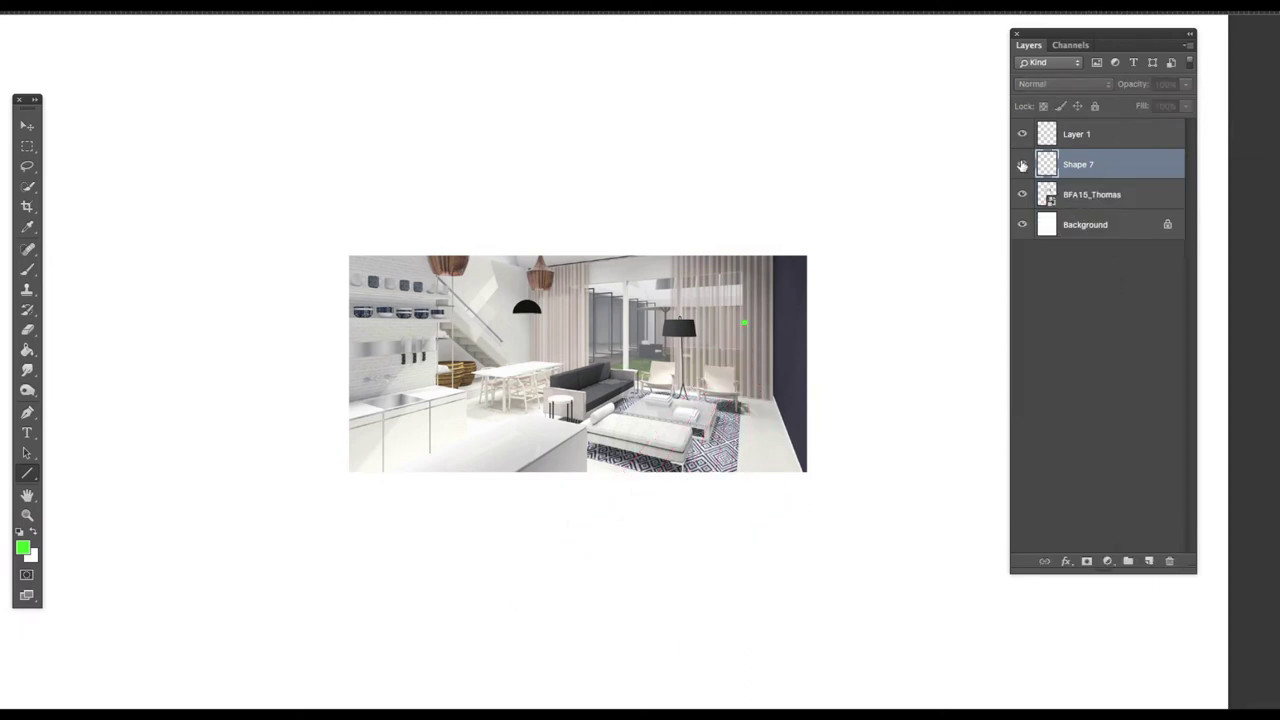
click(1022, 165)
Duplicate the merged lines as Shape 7 copy and rotate the copy around the vanishing point.
right_click(1107, 166)
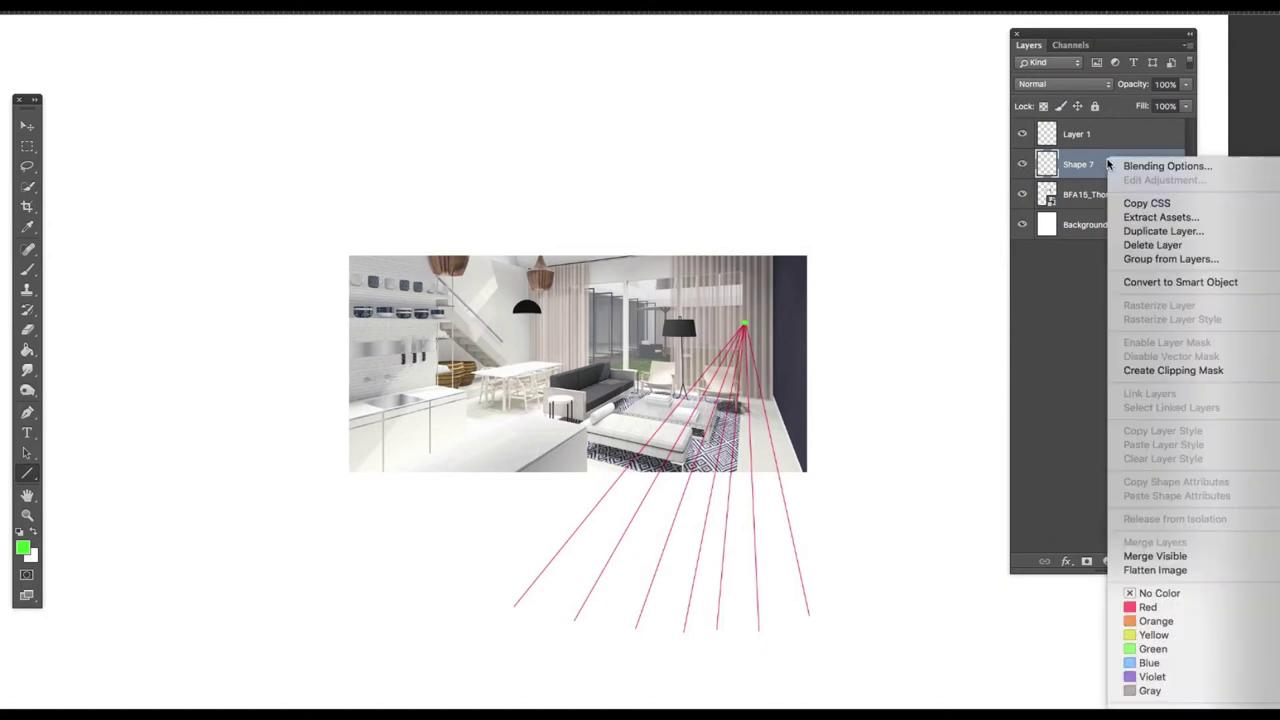
click(1163, 232)
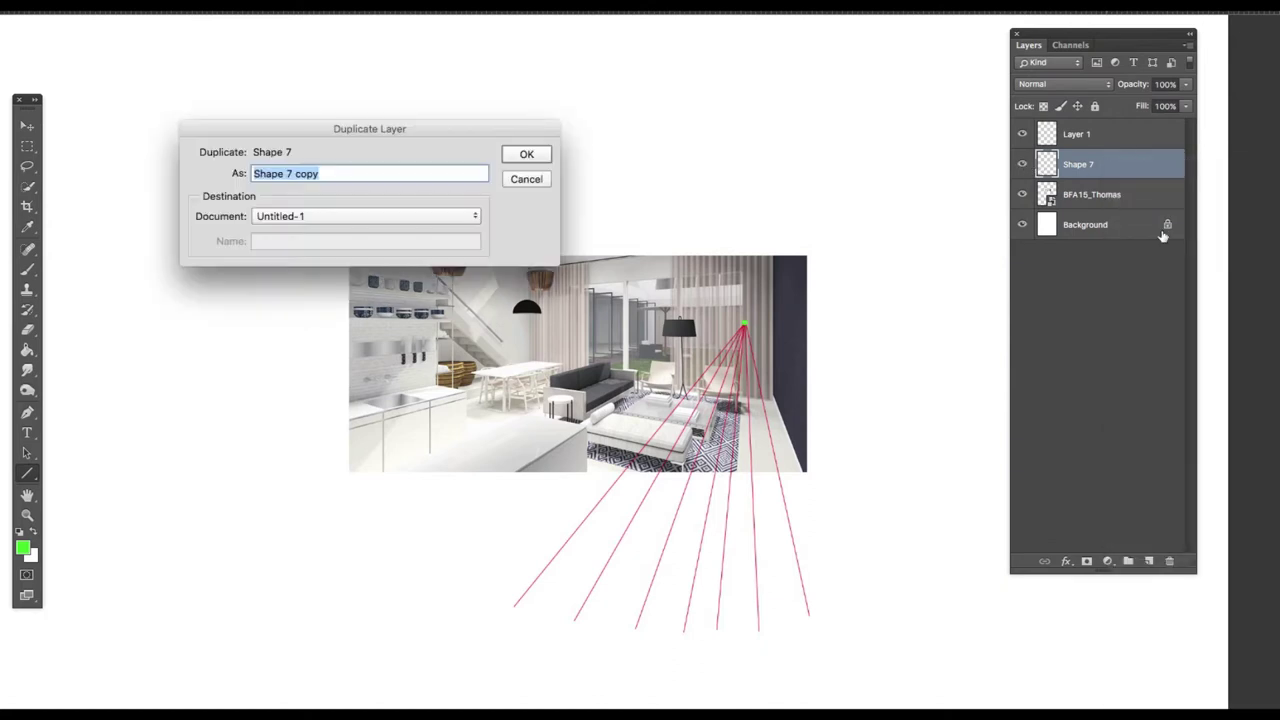
click(526, 157)
key(v)
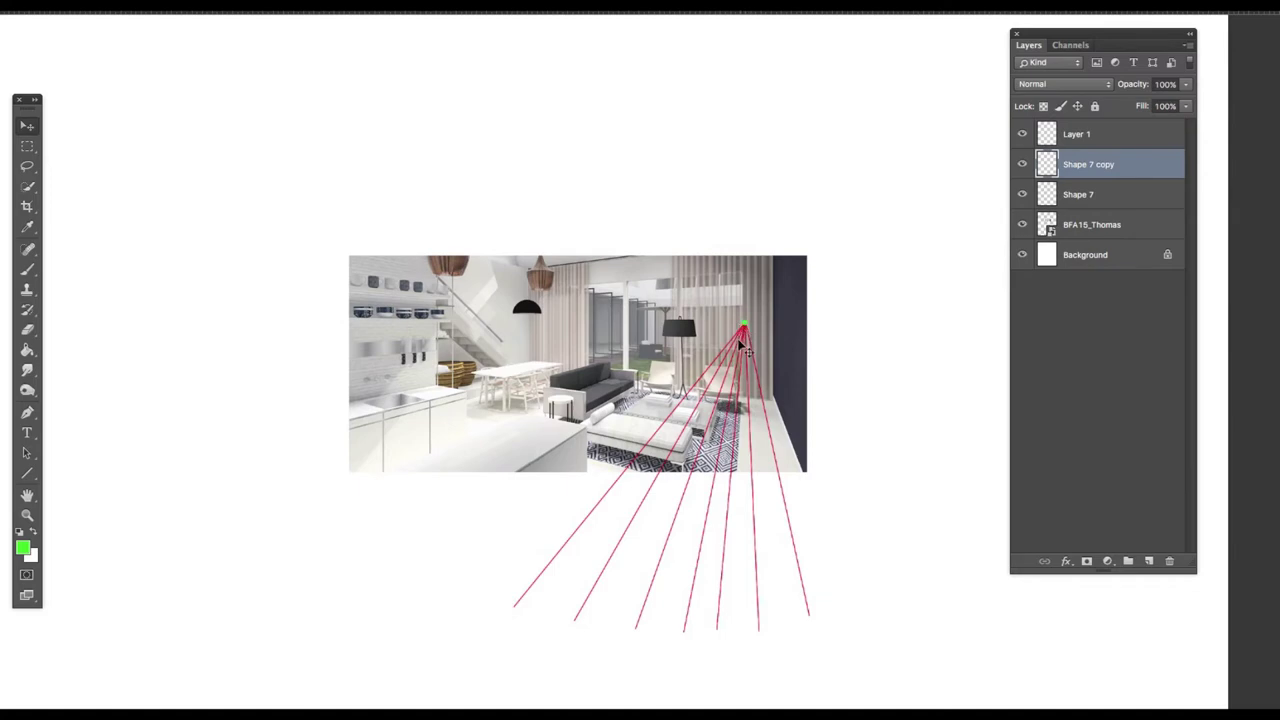
drag(742, 345, 760, 345)
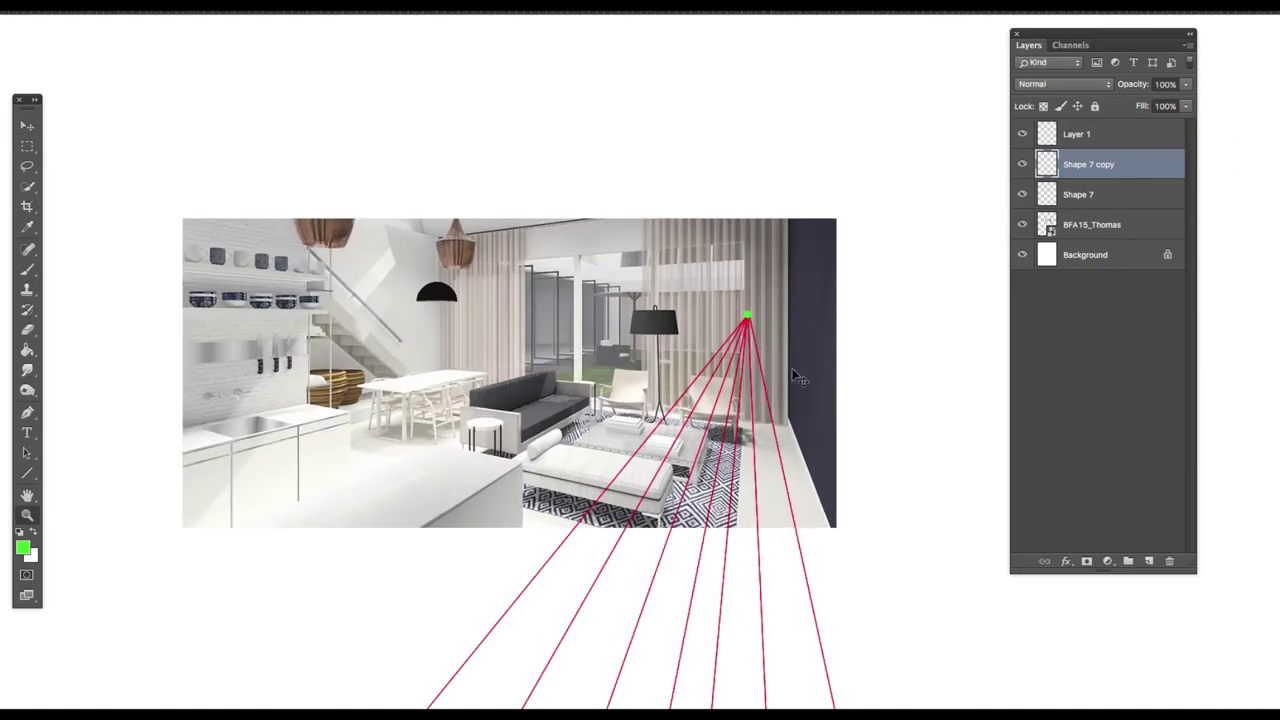
key(ctrl+t)
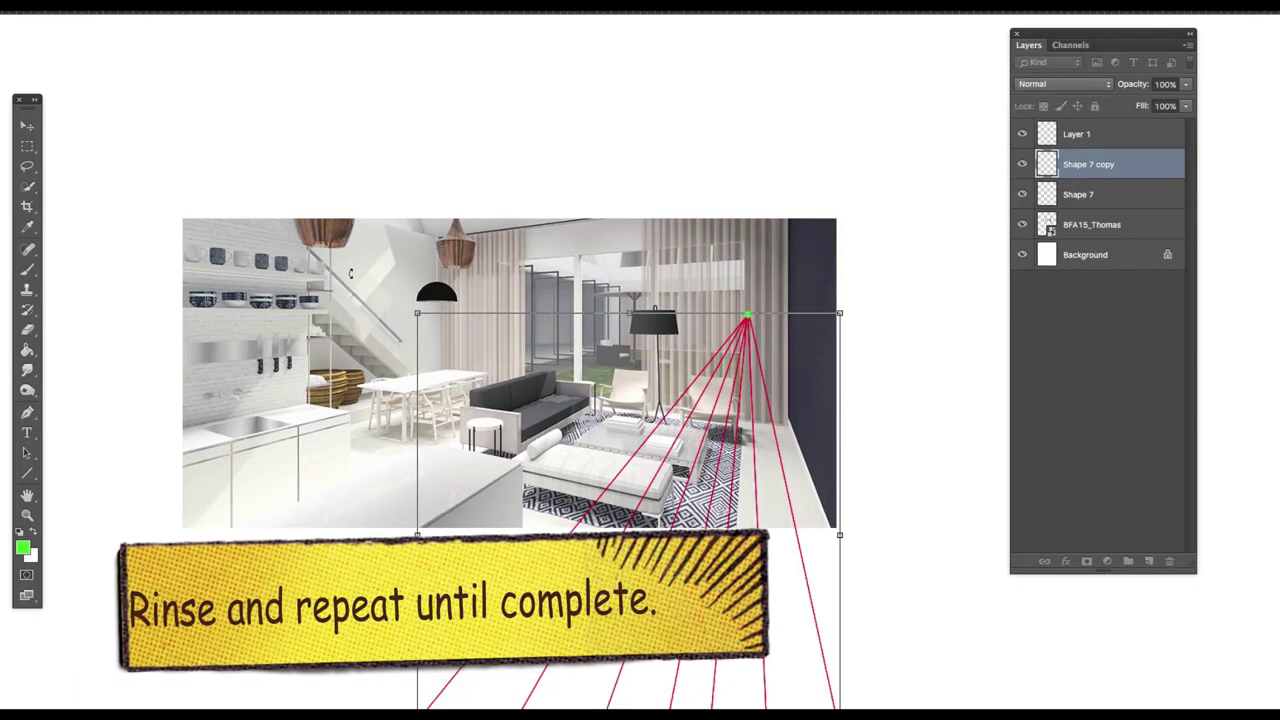
drag(351, 286, 718, 197)
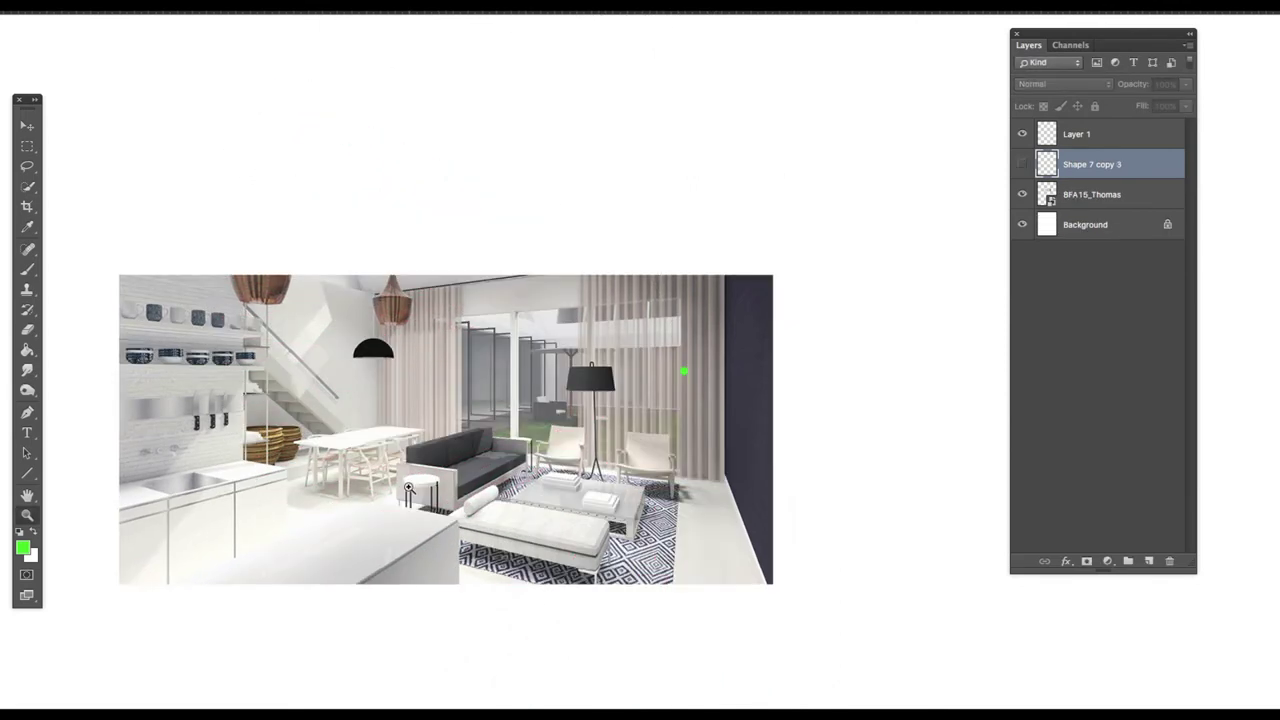
click(622, 450)
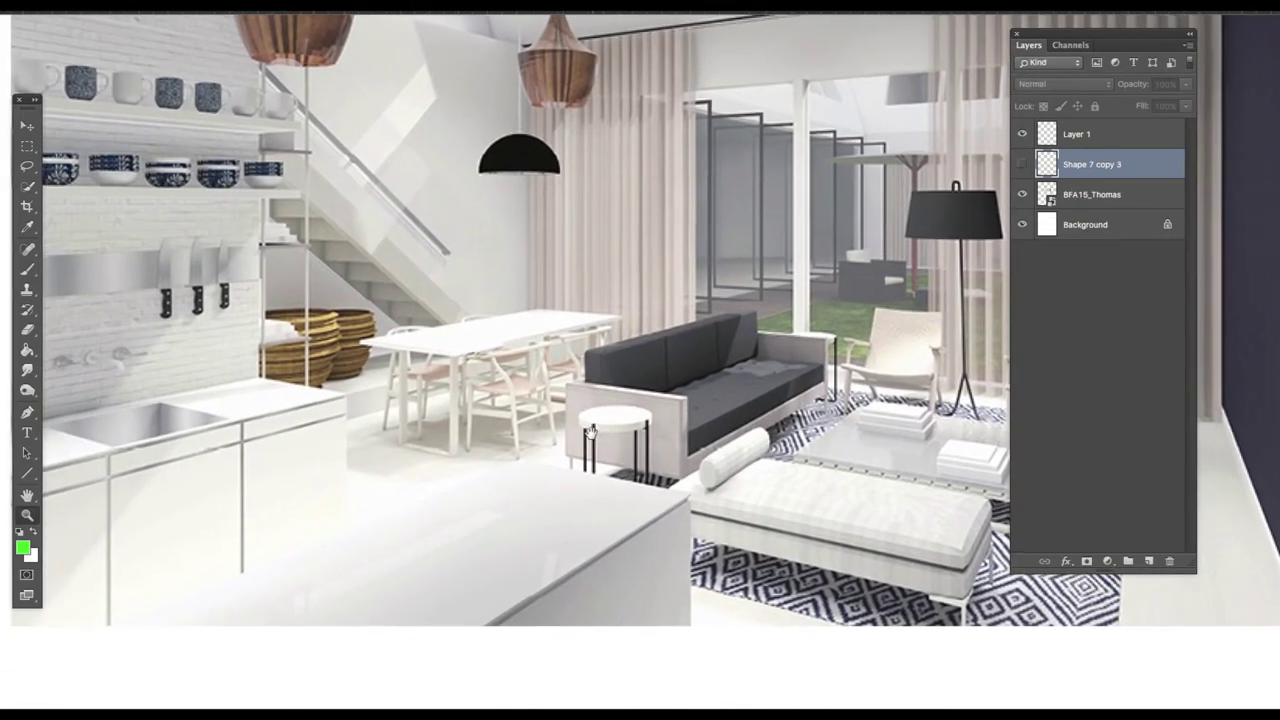
On a new layer, paint a green dot marking the second vanishing point where the lines cross.
alt+click(622, 450)
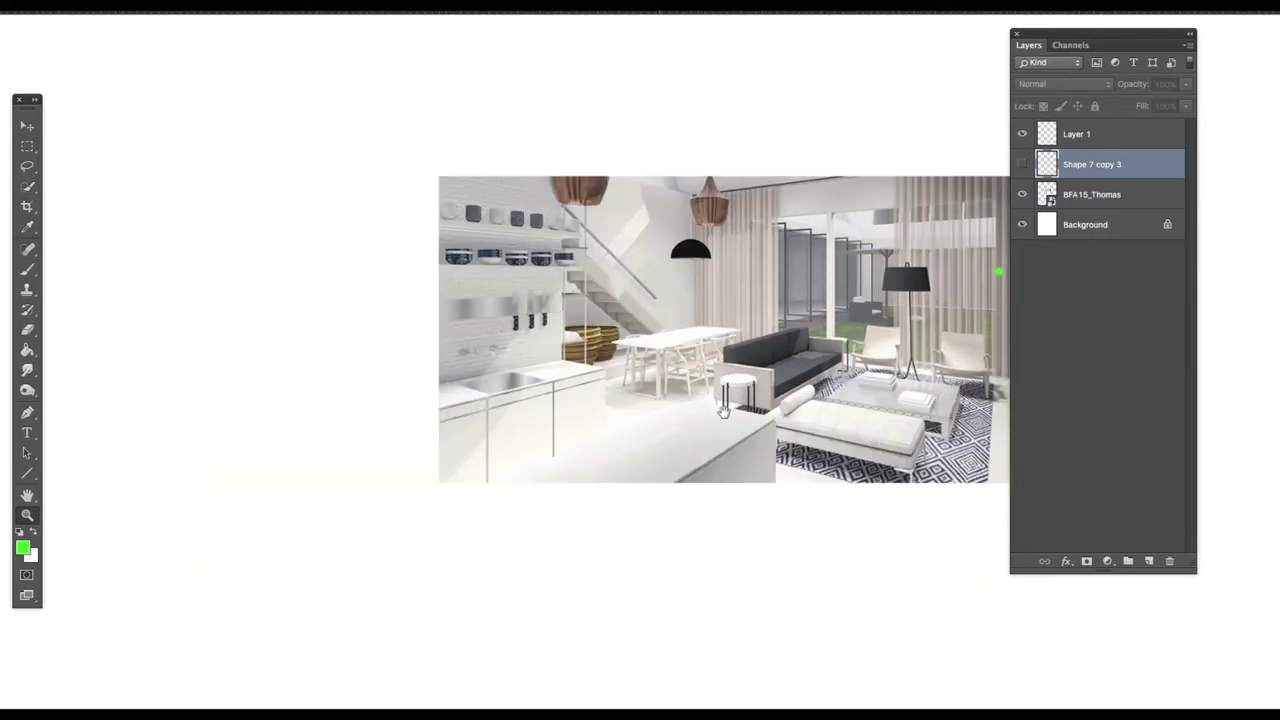
click(726, 412)
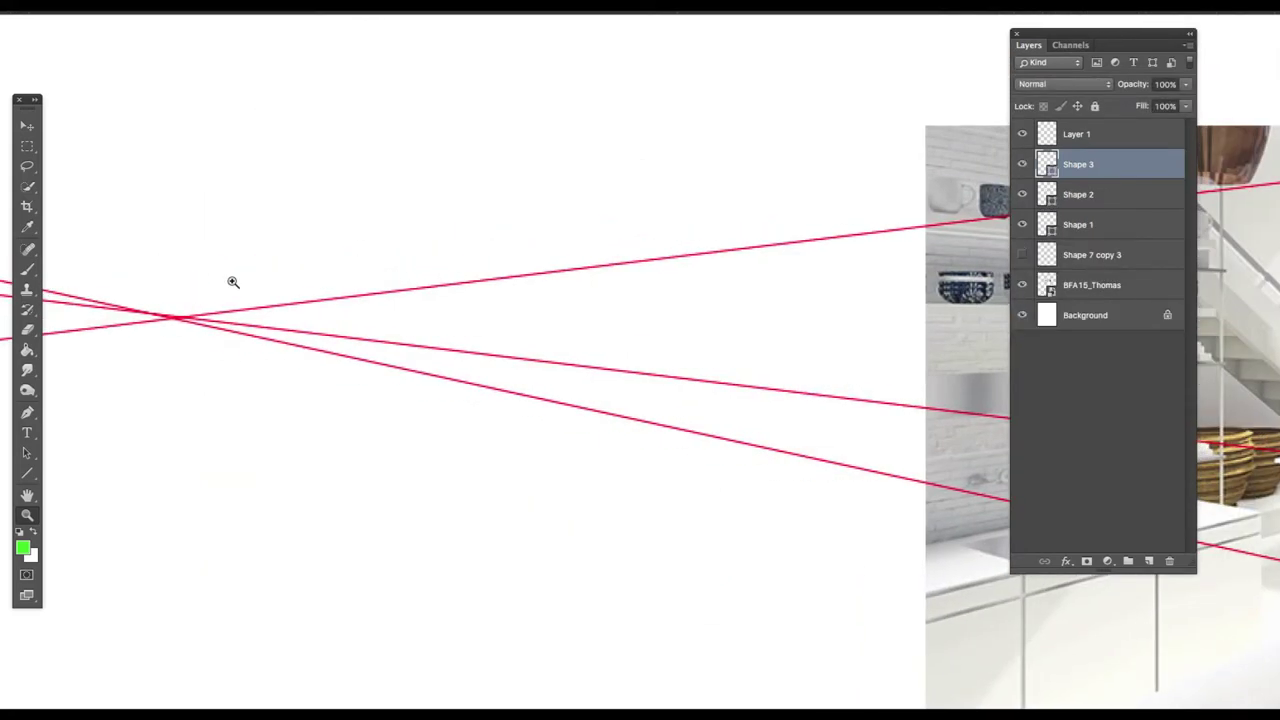
key(b)
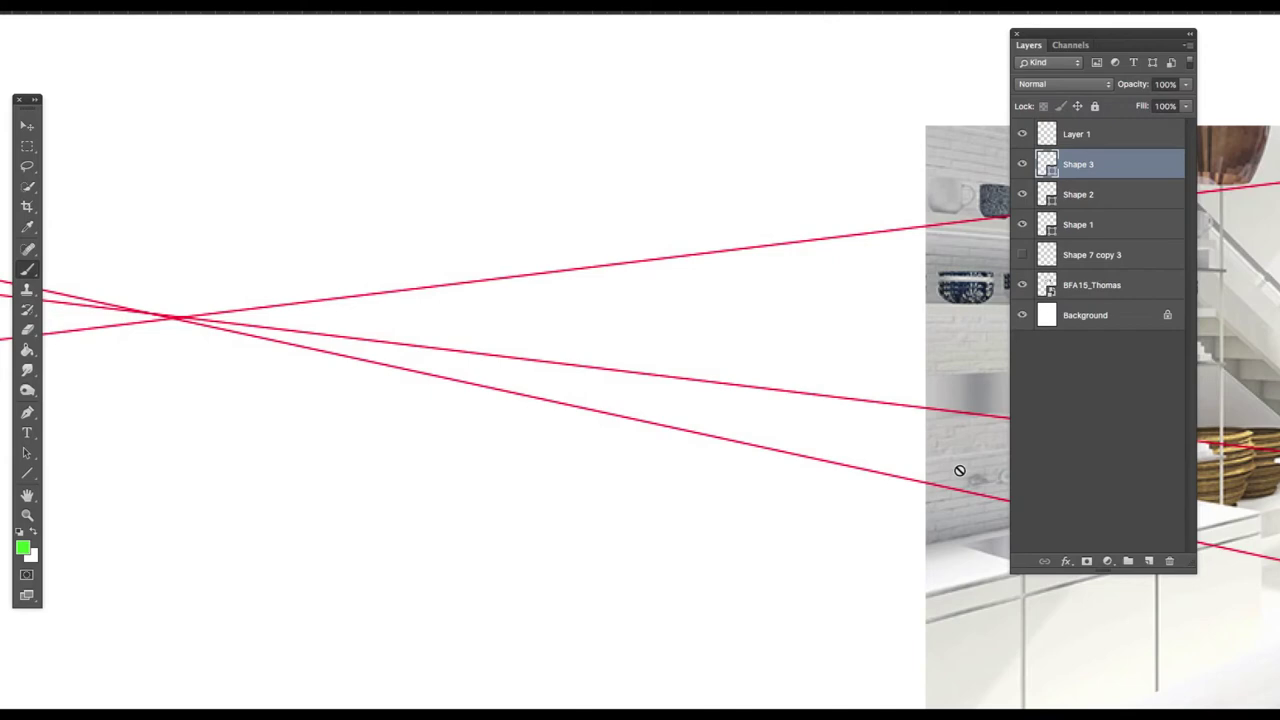
click(1148, 561)
click(175, 317)
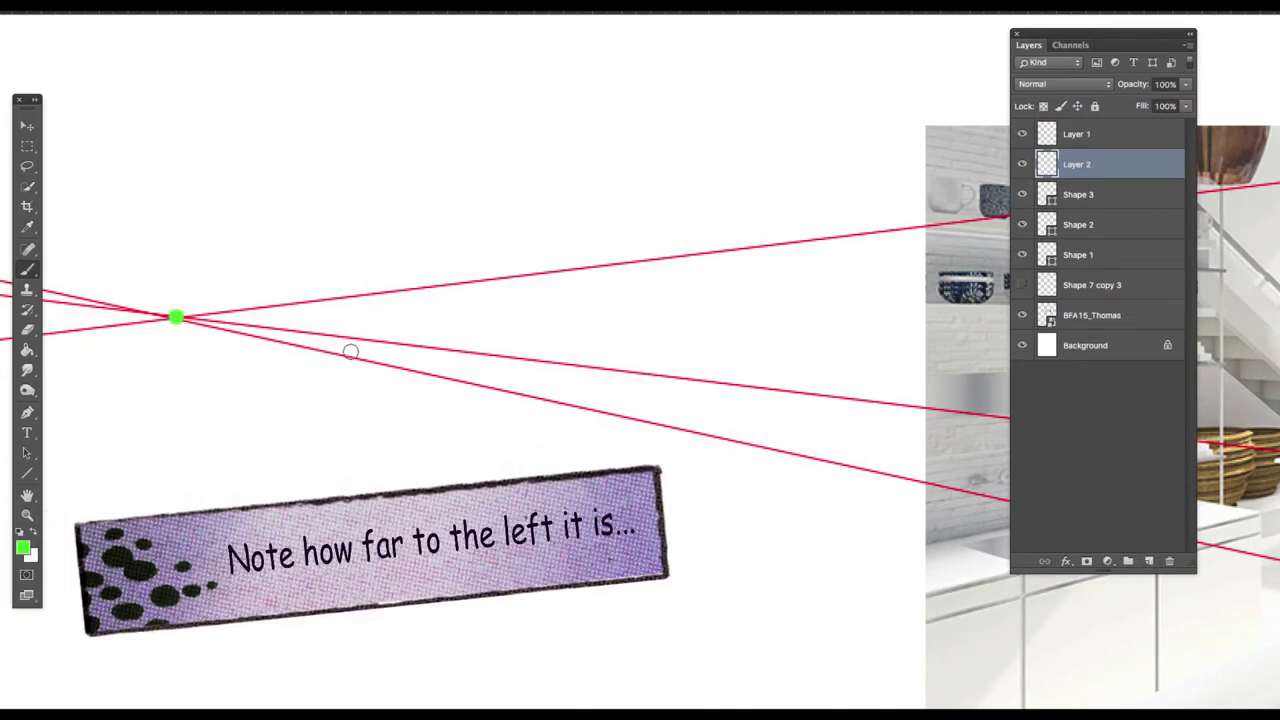
drag(386, 363, 254, 363)
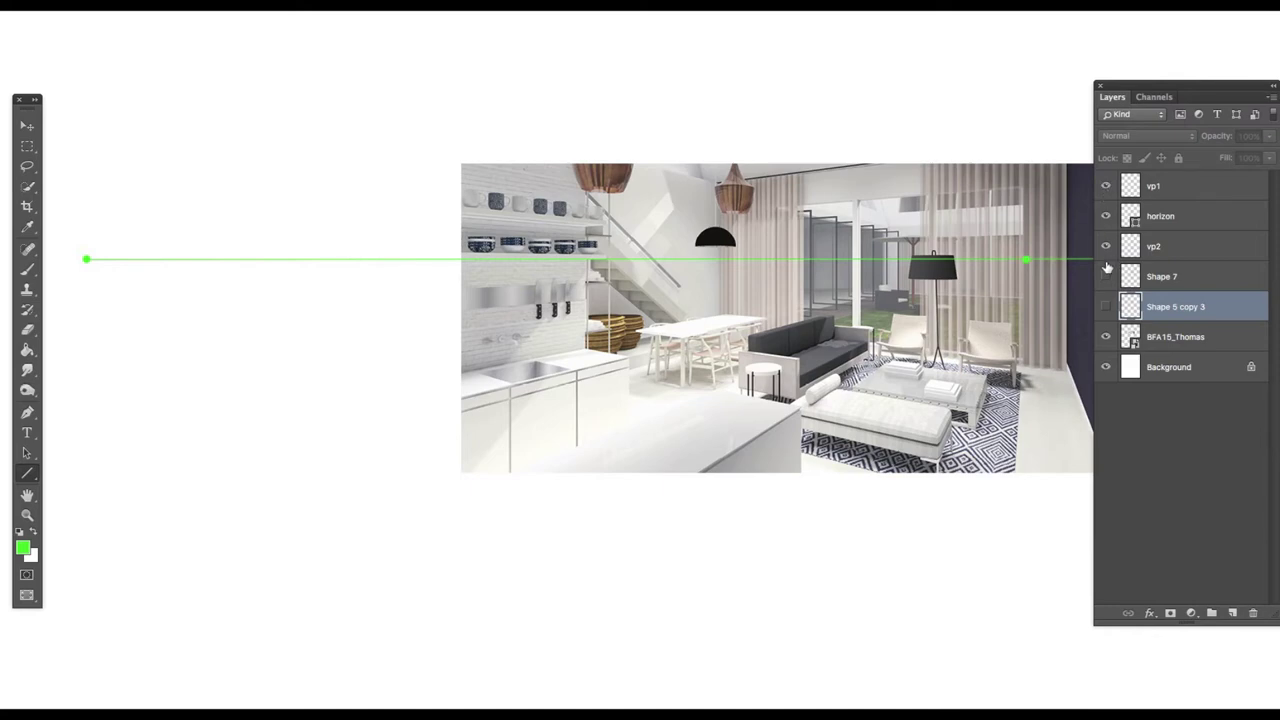
Show both perspective-line fans and select the guide layers from vp1 to Shape 5 copy 3.
drag(1105, 277, 1105, 306)
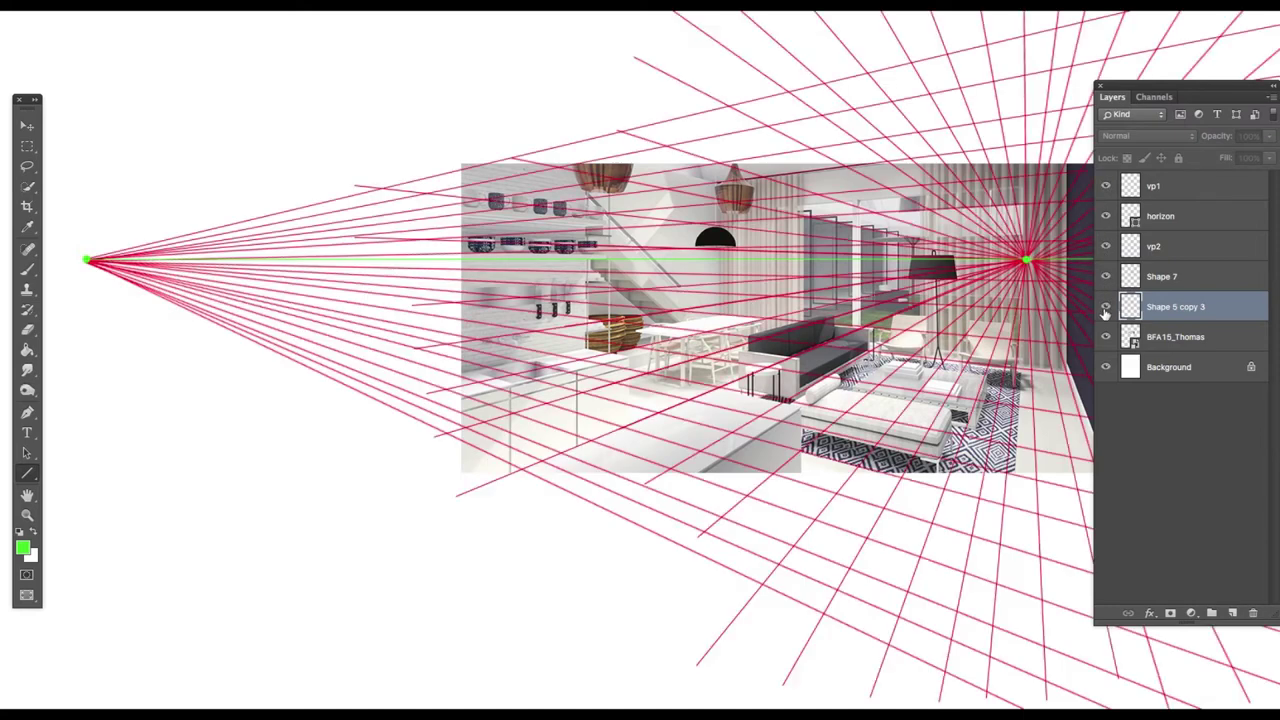
drag(1200, 88, 1245, 88)
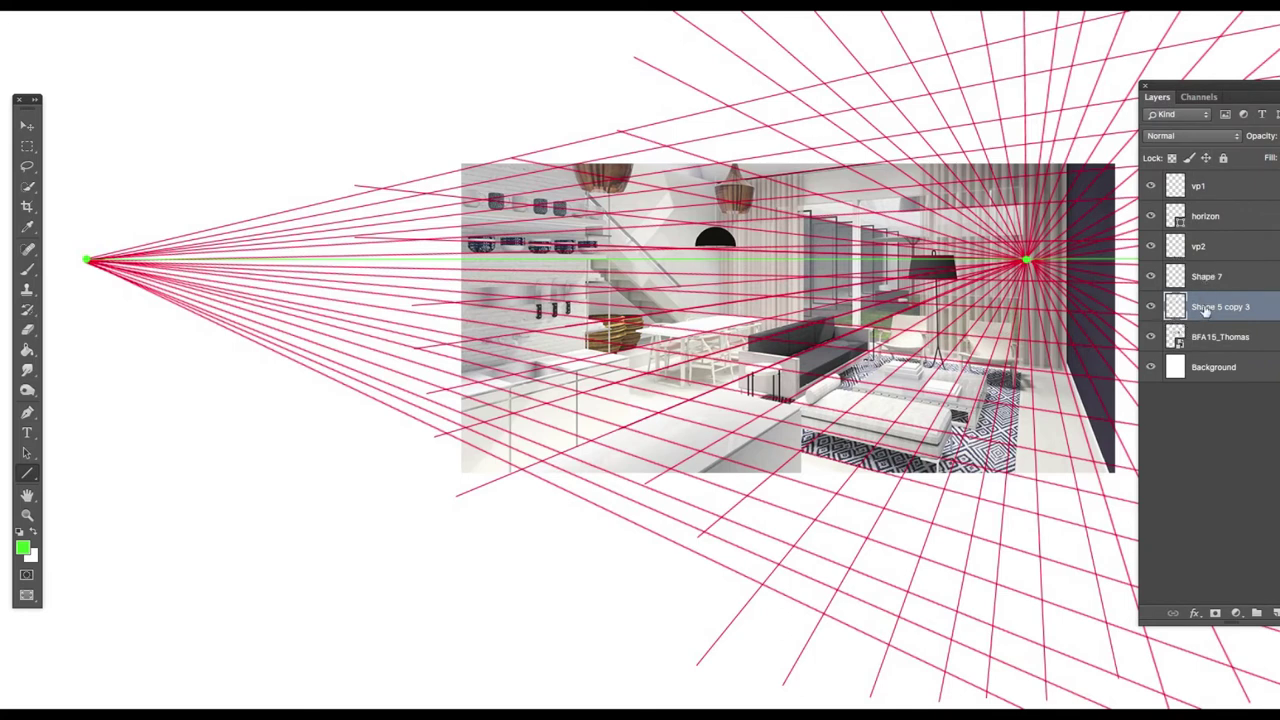
shift+click(1214, 186)
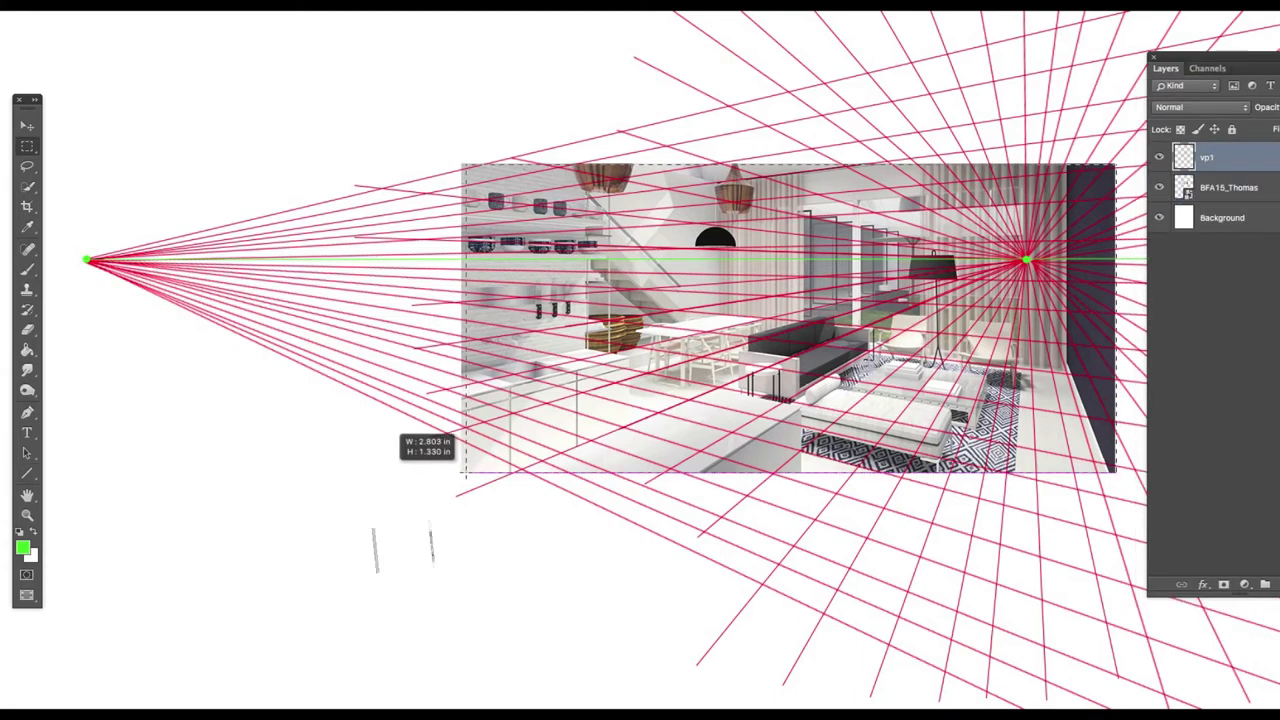
Select the photo area, invert the selection, and delete the lines outside the photo.
drag(460, 470, 462, 472)
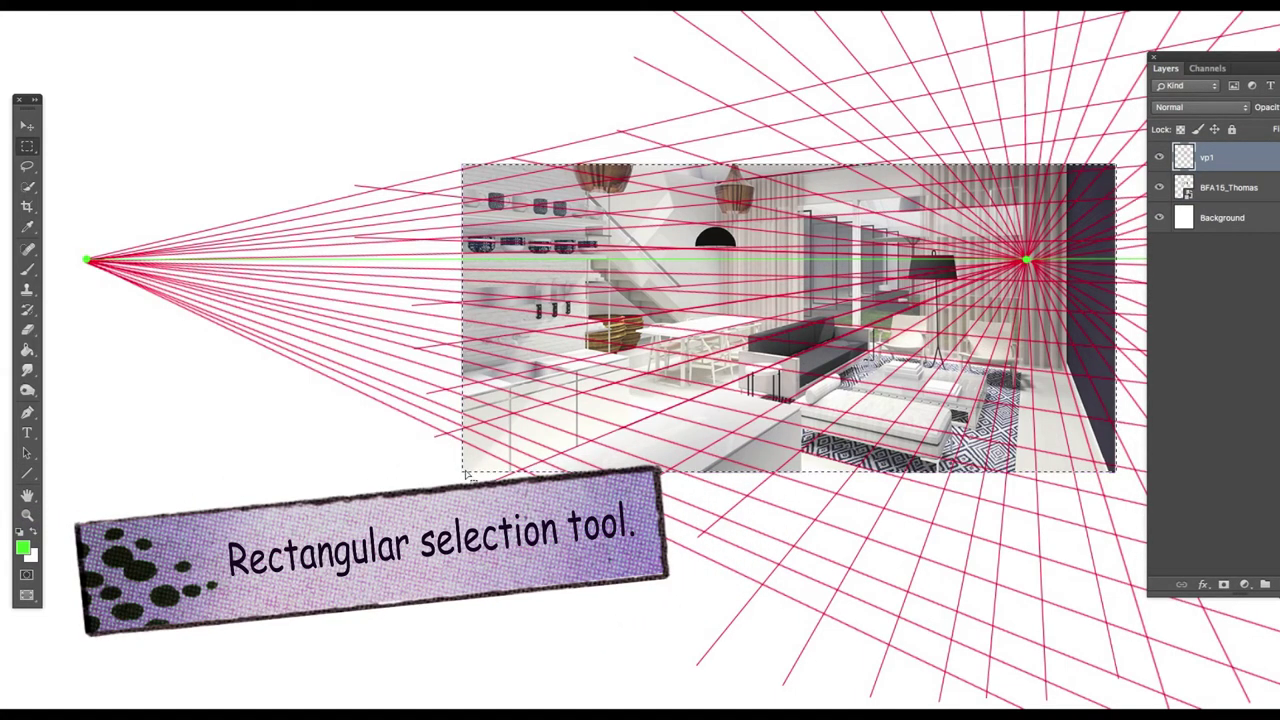
right_click(550, 414)
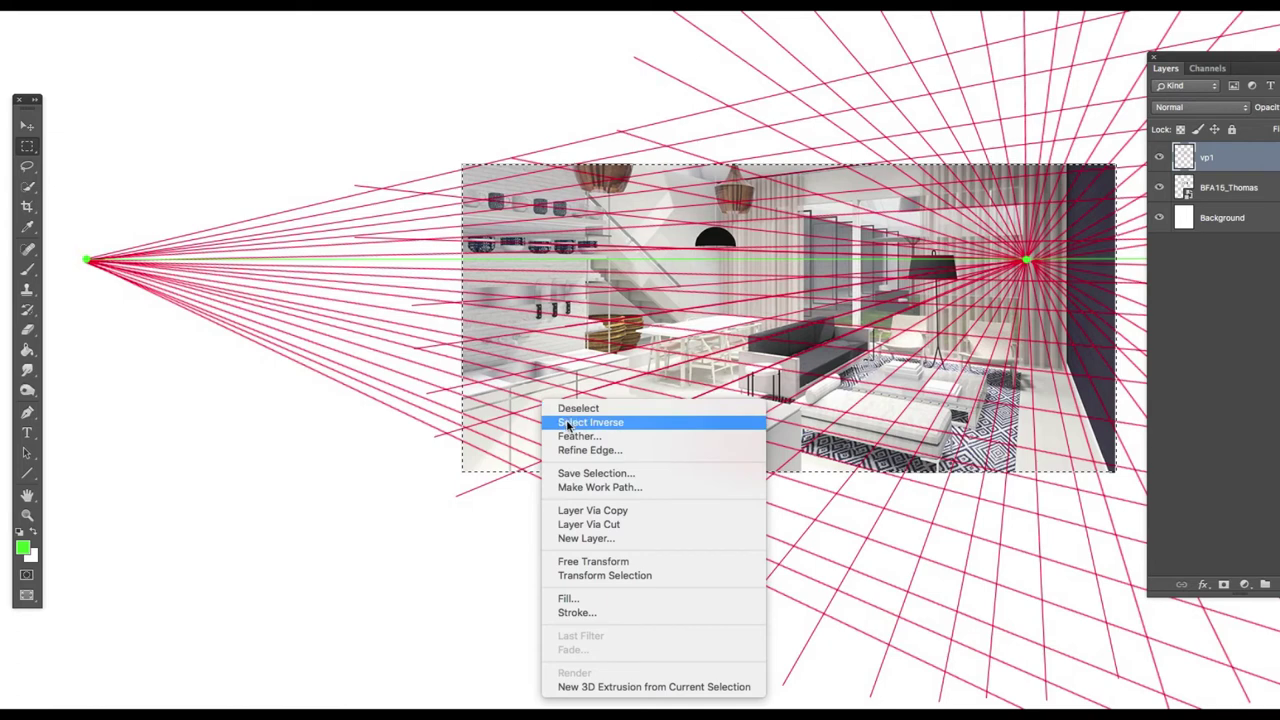
click(568, 423)
key(Delete)
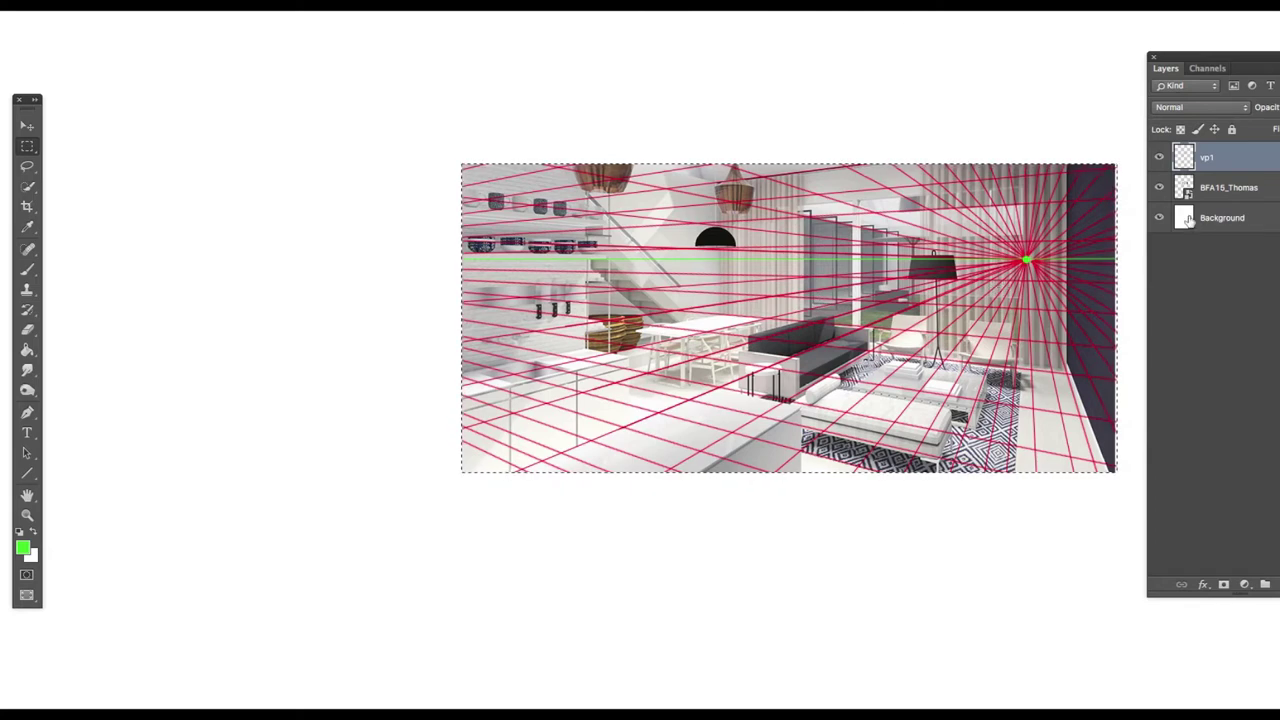
Lower the vp1 perspective grid layer's opacity to 31%.
drag(1240, 57, 1186, 52)
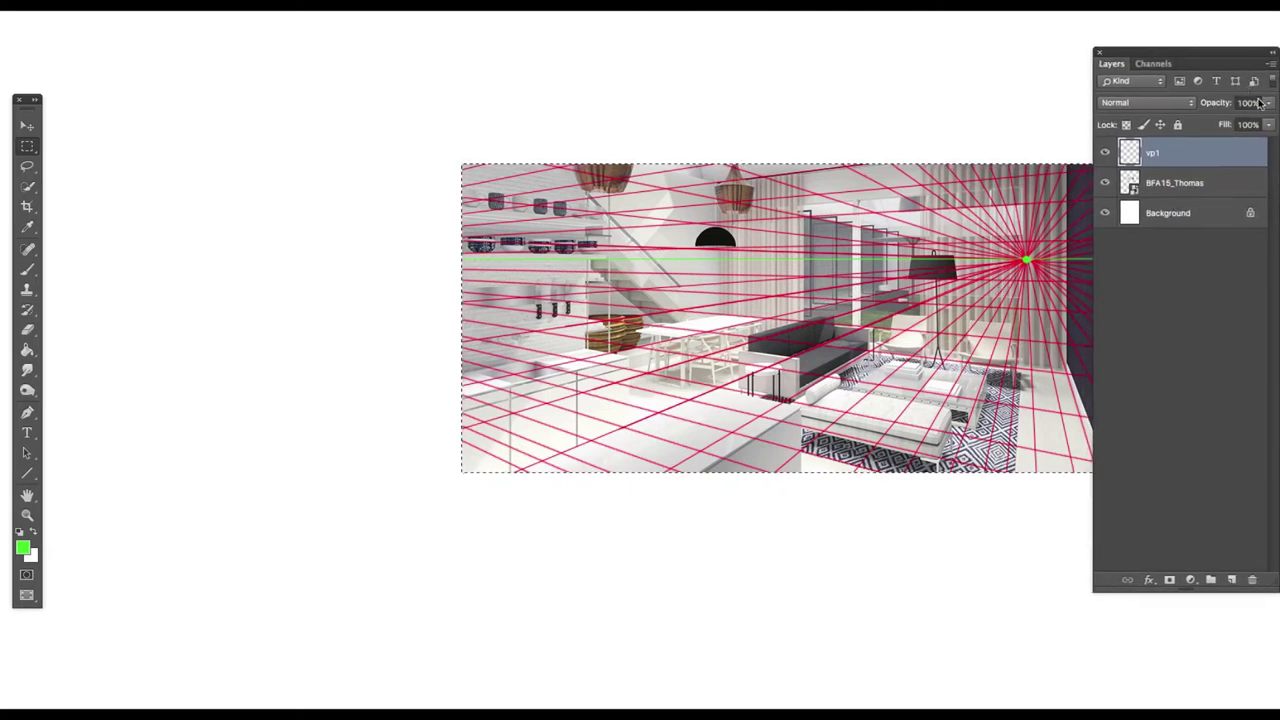
click(1266, 103)
drag(1270, 120, 1219, 117)
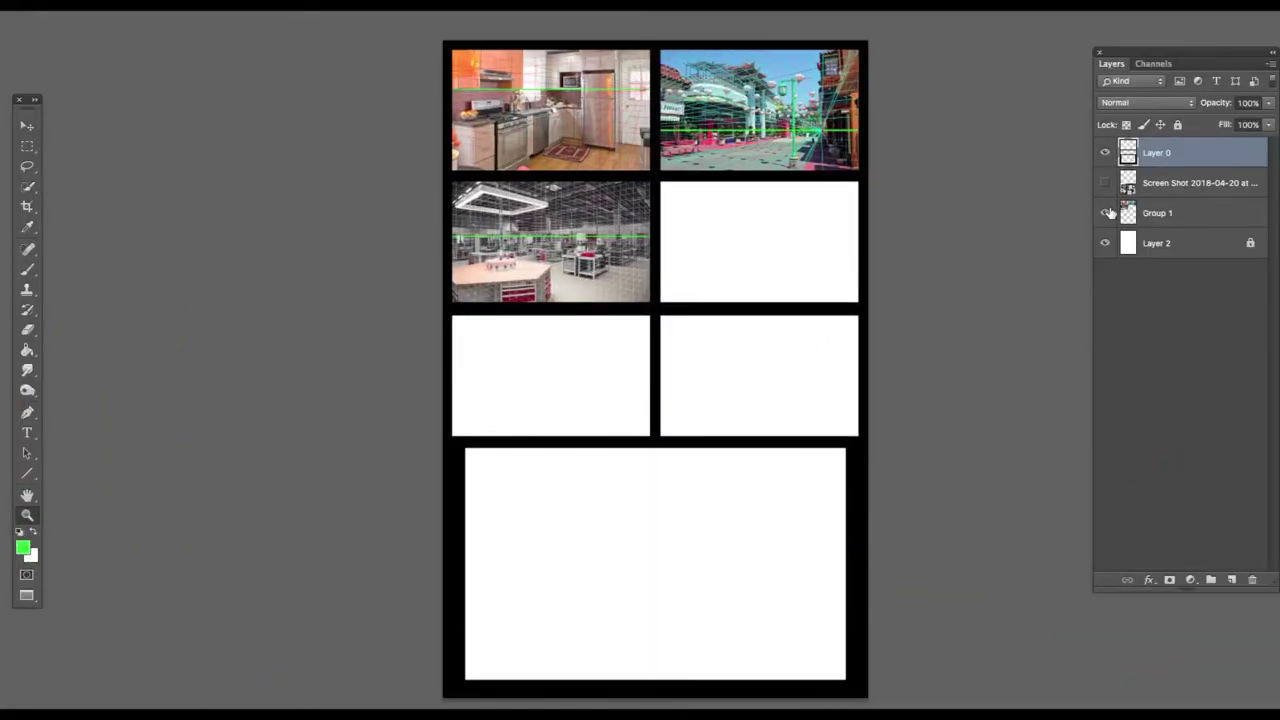
click(1105, 213)
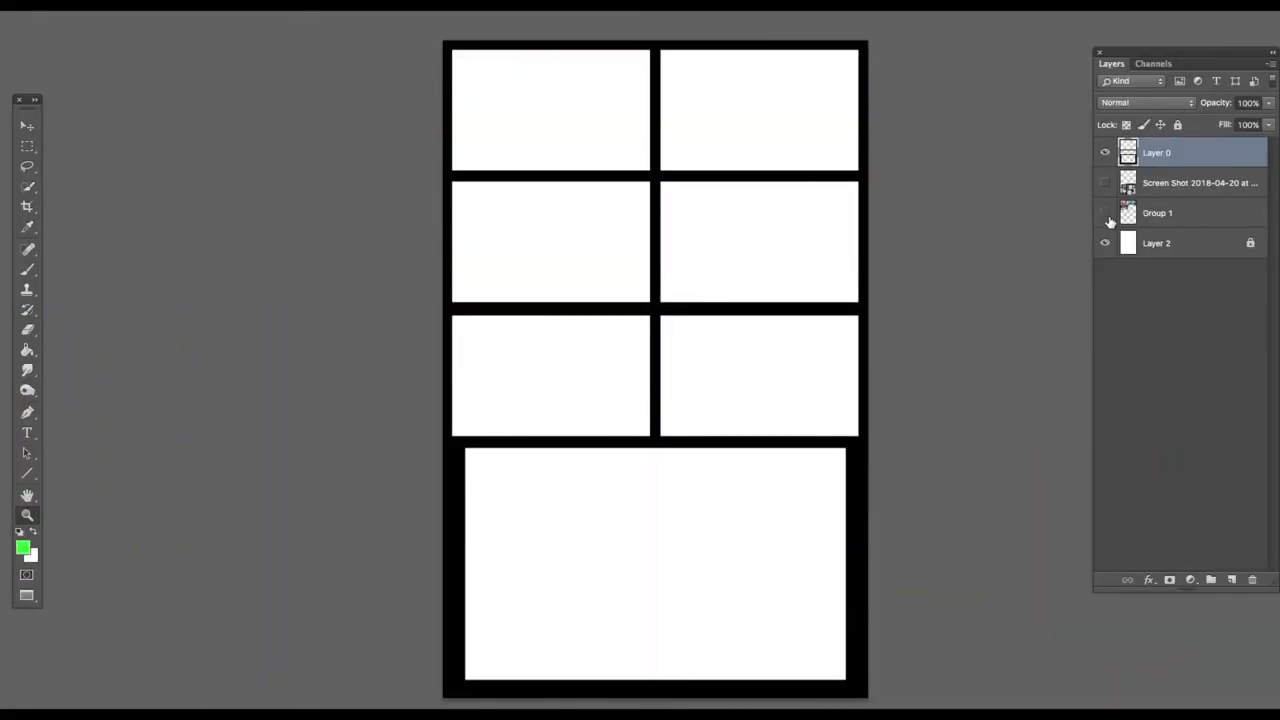
click(772, 131)
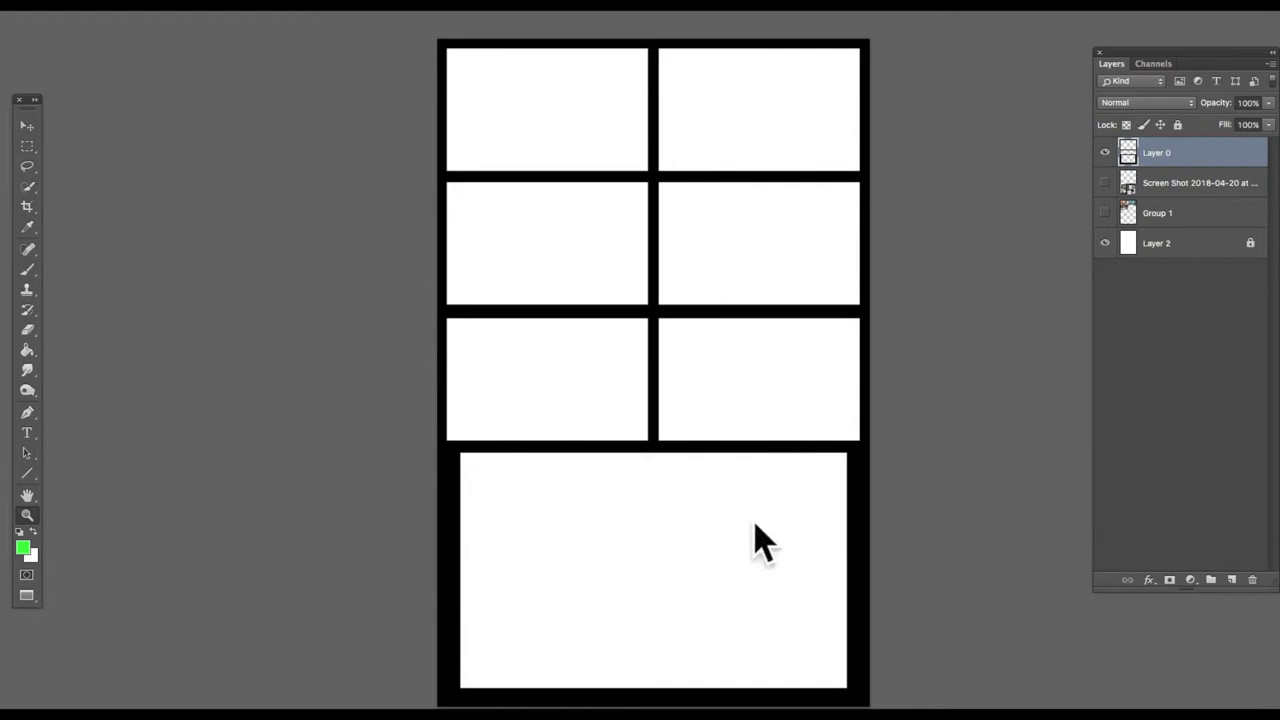
click(1107, 151)
click(1107, 151)
click(1107, 151)
click(1107, 151)
click(1105, 213)
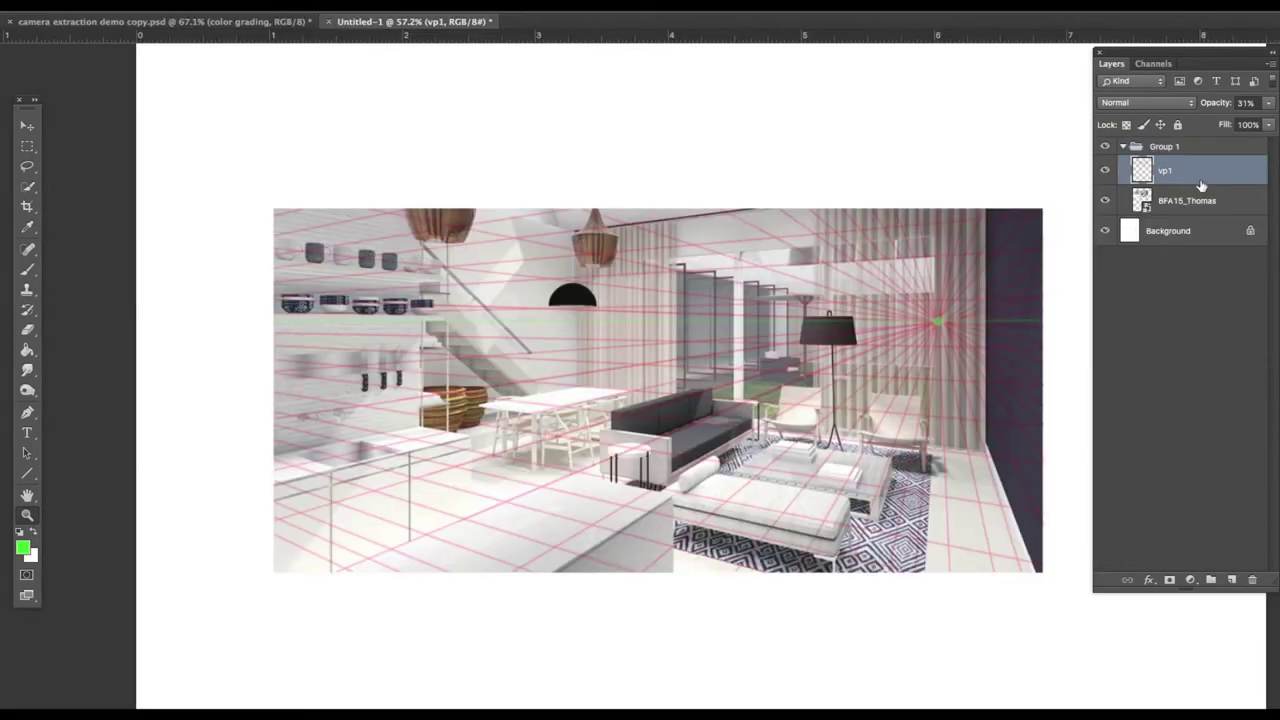
Drag the interior photo and its vp1 grid together onto the comic page document.
shift+click(1174, 204)
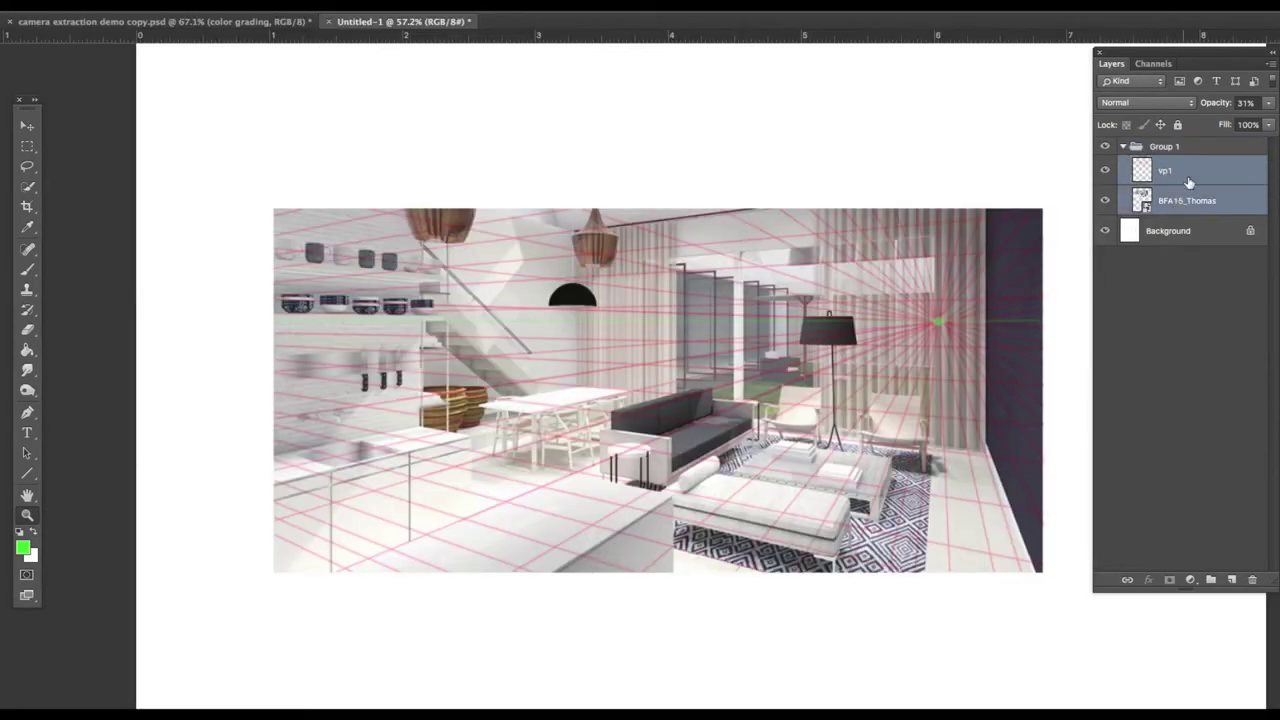
key(v)
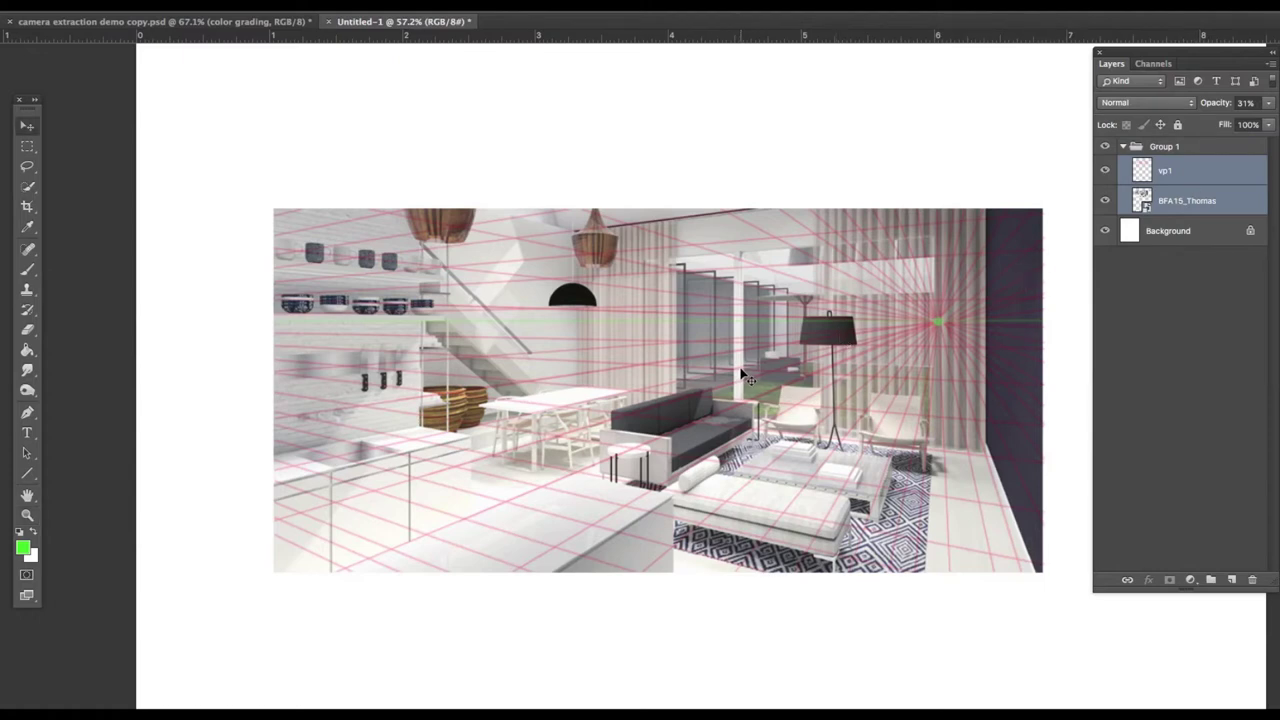
drag(741, 371, 604, 275)
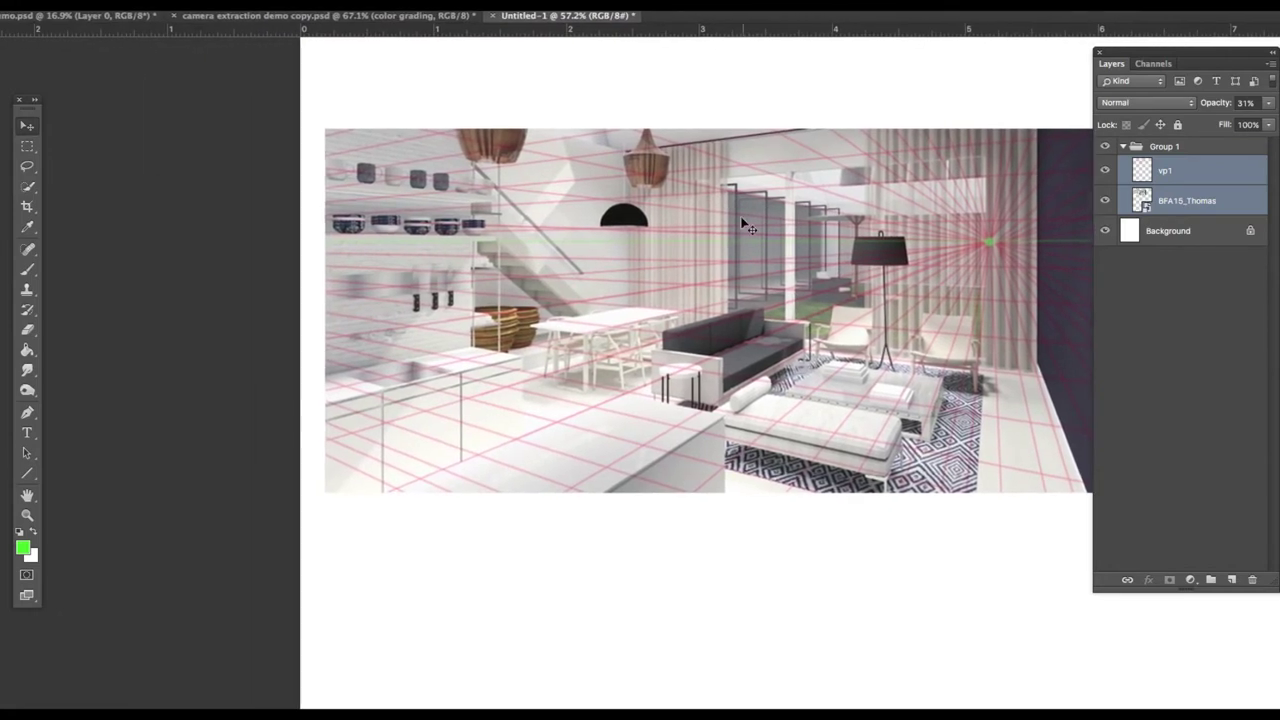
drag(695, 210, 97, 18)
drag(585, 278, 843, 415)
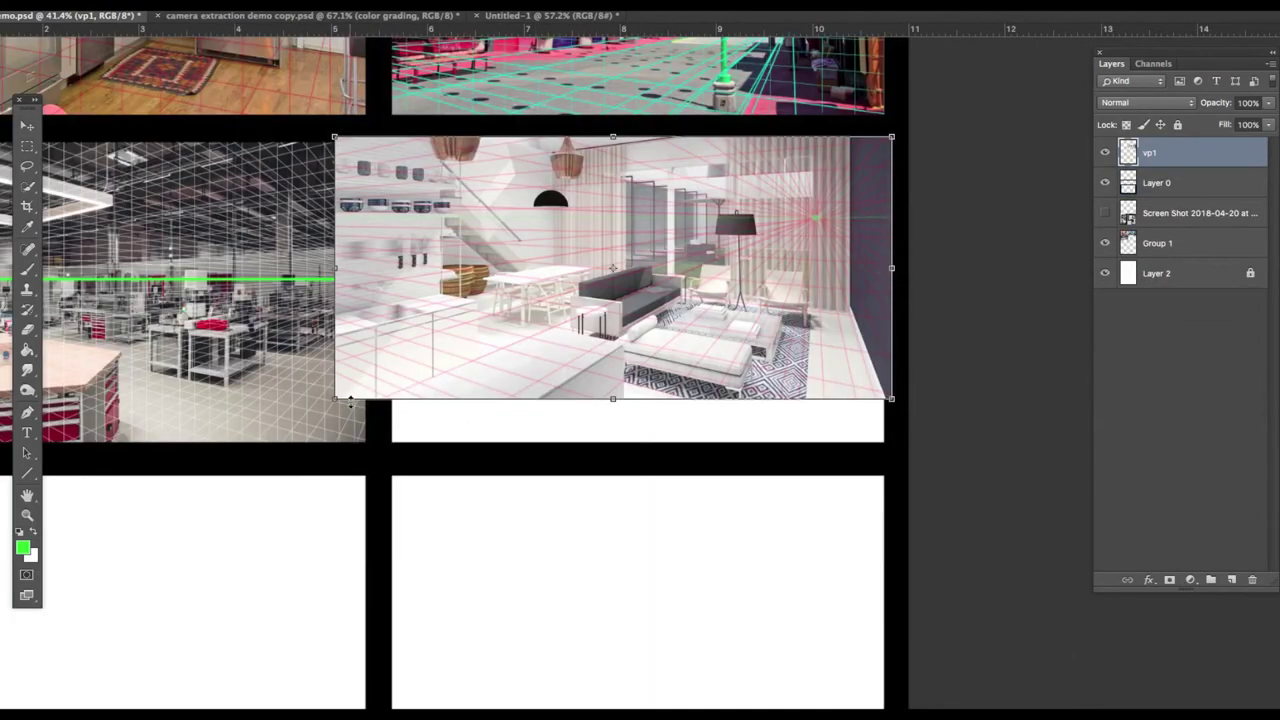
Enlarge the image to fill the second-row right panel and move vp1 below Layer 0.
drag(350, 400, 253, 492)
mouse_move(386, 366)
mouse_down()
mouse_move(394, 394)
mouse_move(394, 372)
mouse_up()
key(Return)
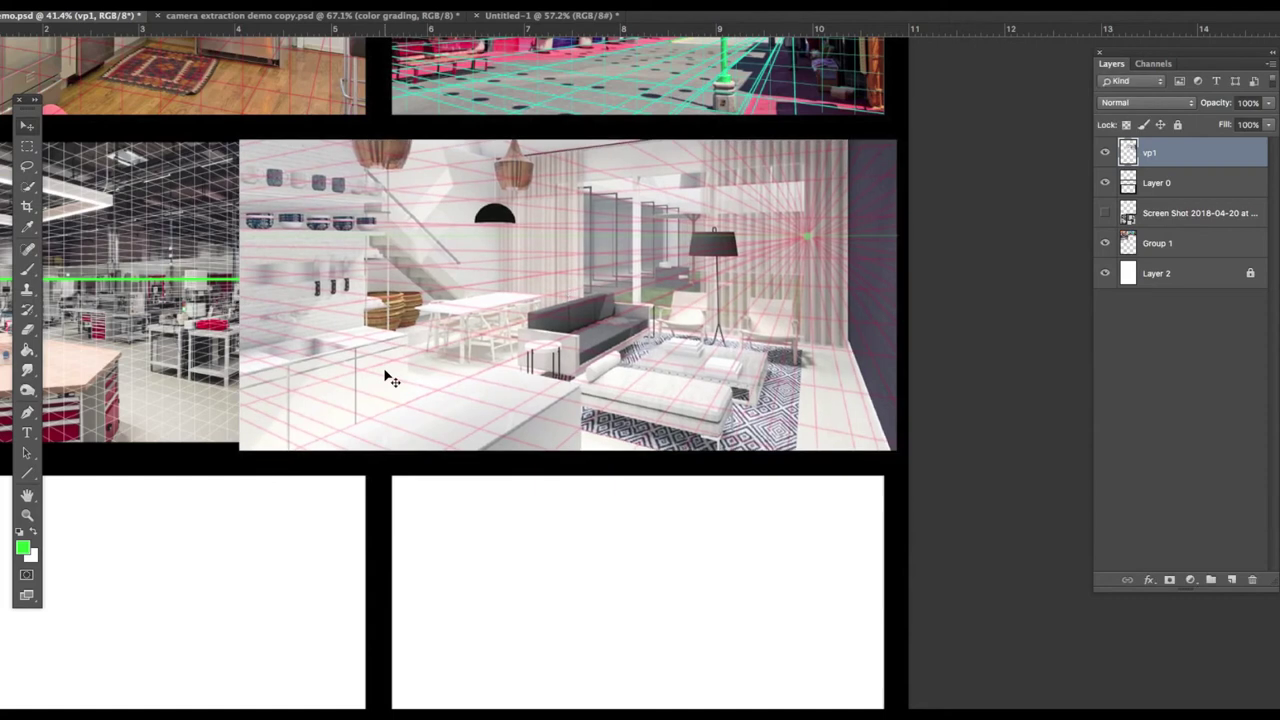
drag(1181, 167, 1185, 197)
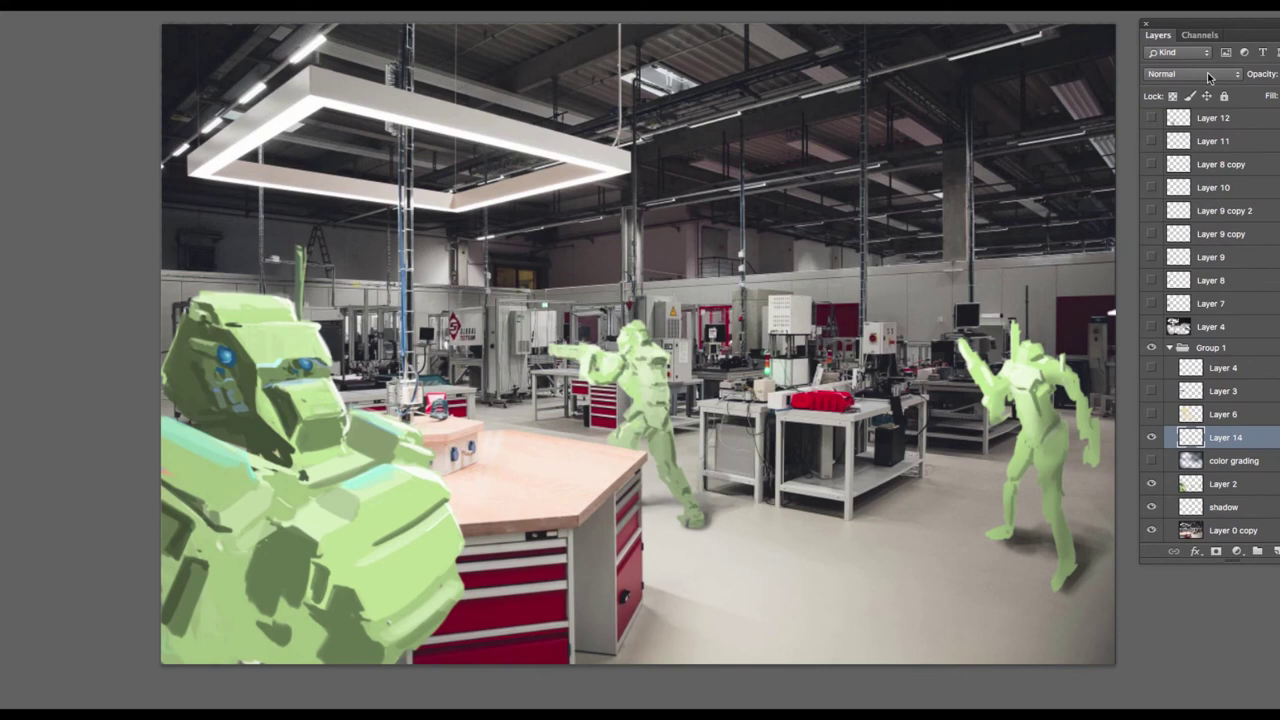
Turn on the colour grading over the lab scene, comparing it on and off first.
scroll(1152, 468, up, 1)
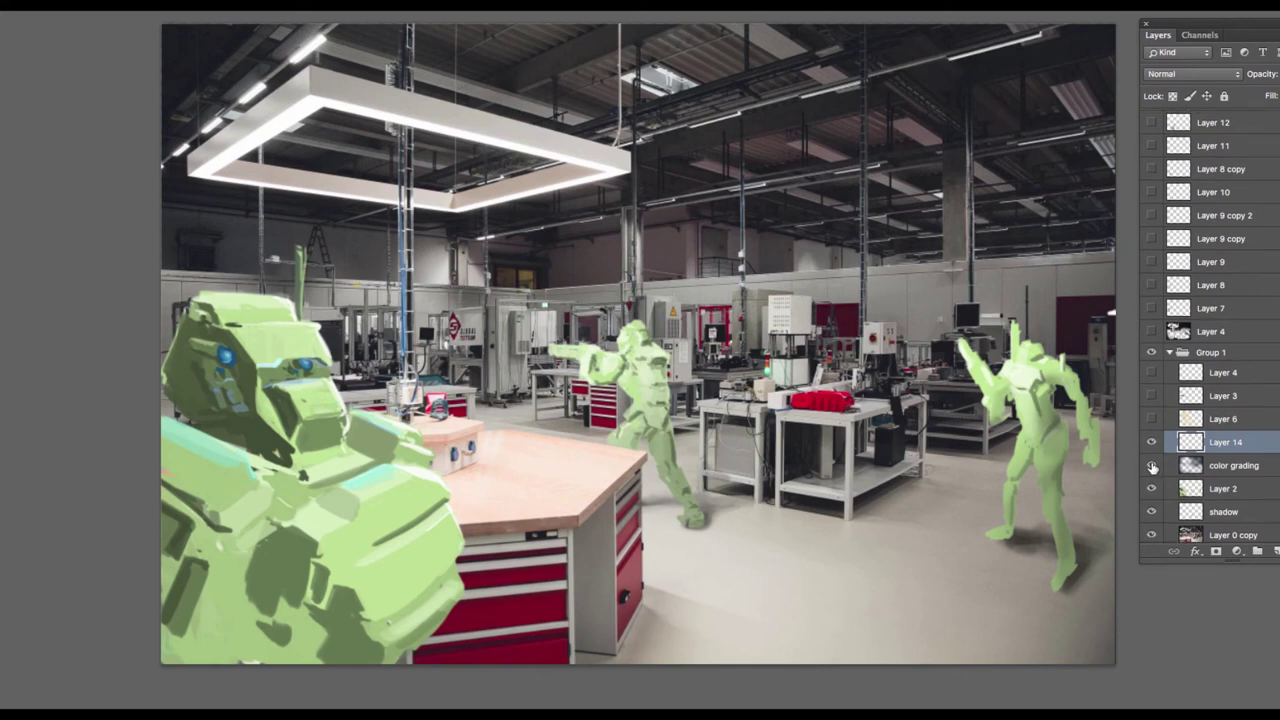
click(1152, 467)
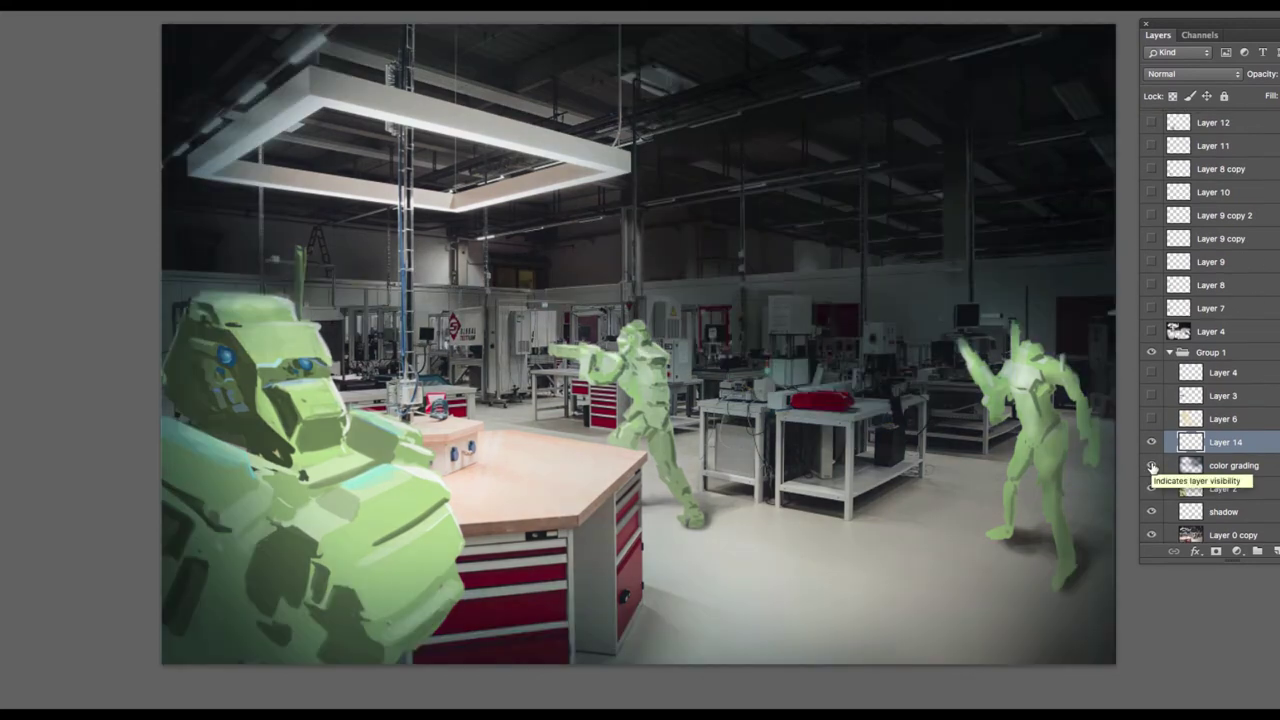
click(1152, 467)
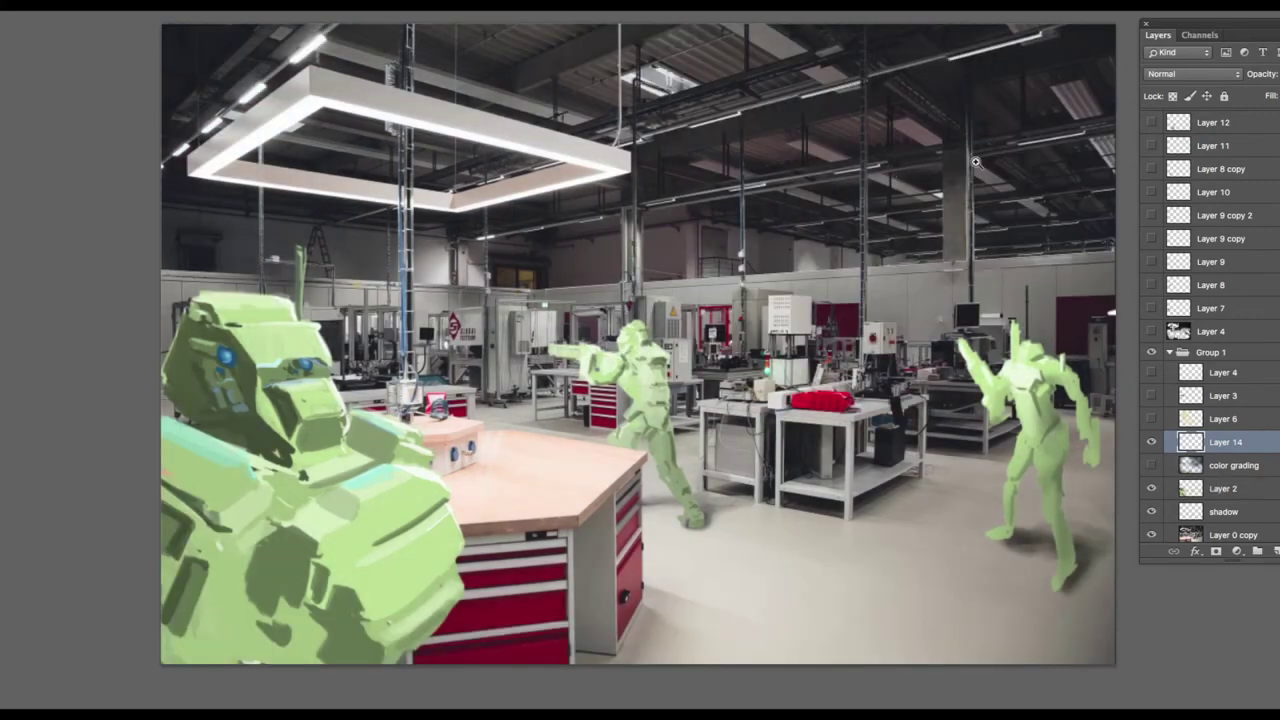
click(1153, 465)
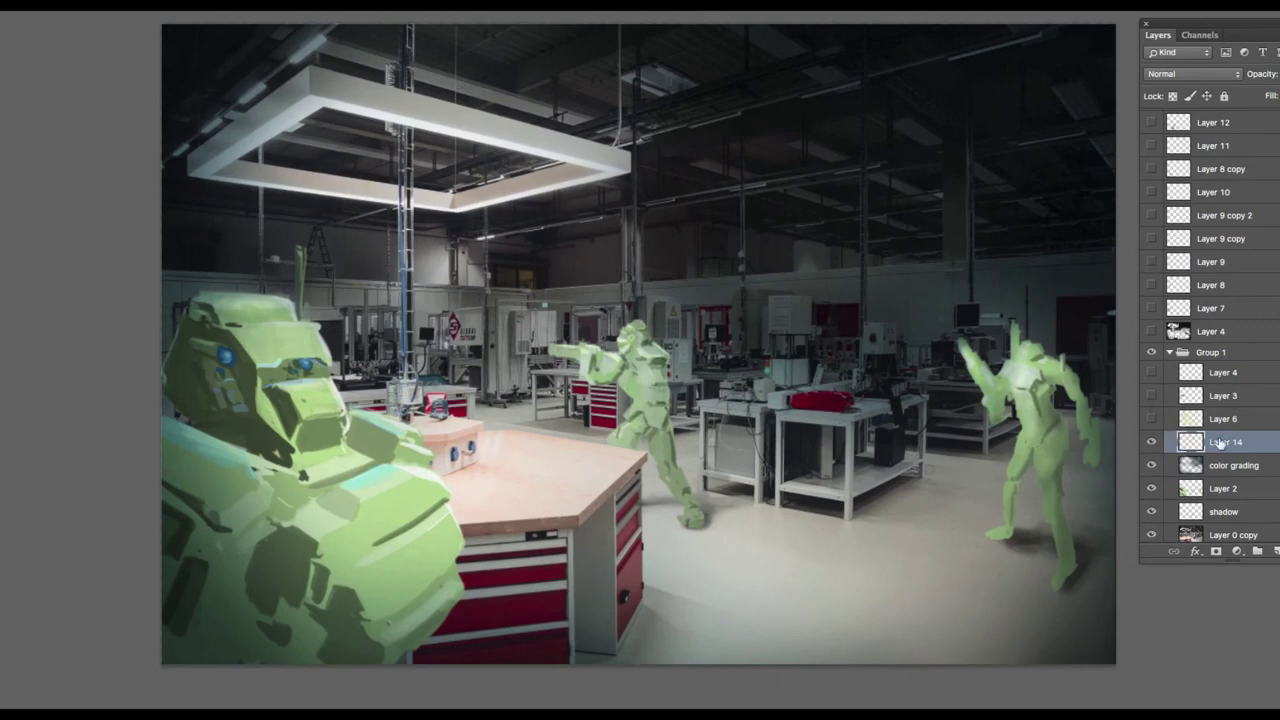
Show the Layer 14 light effect, the blurred background and the blue lens-flare glow layers on the robot.
click(1151, 428)
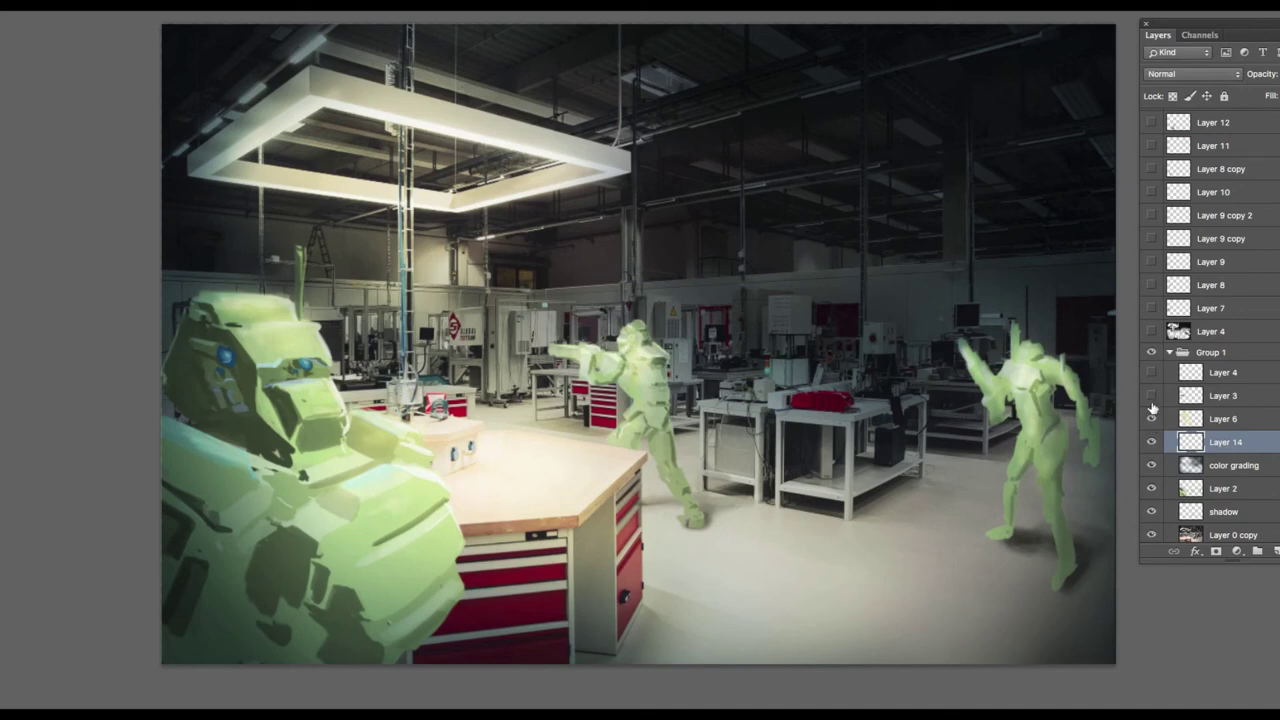
scroll(1152, 408, up, 3)
click(1151, 404)
click(1151, 404)
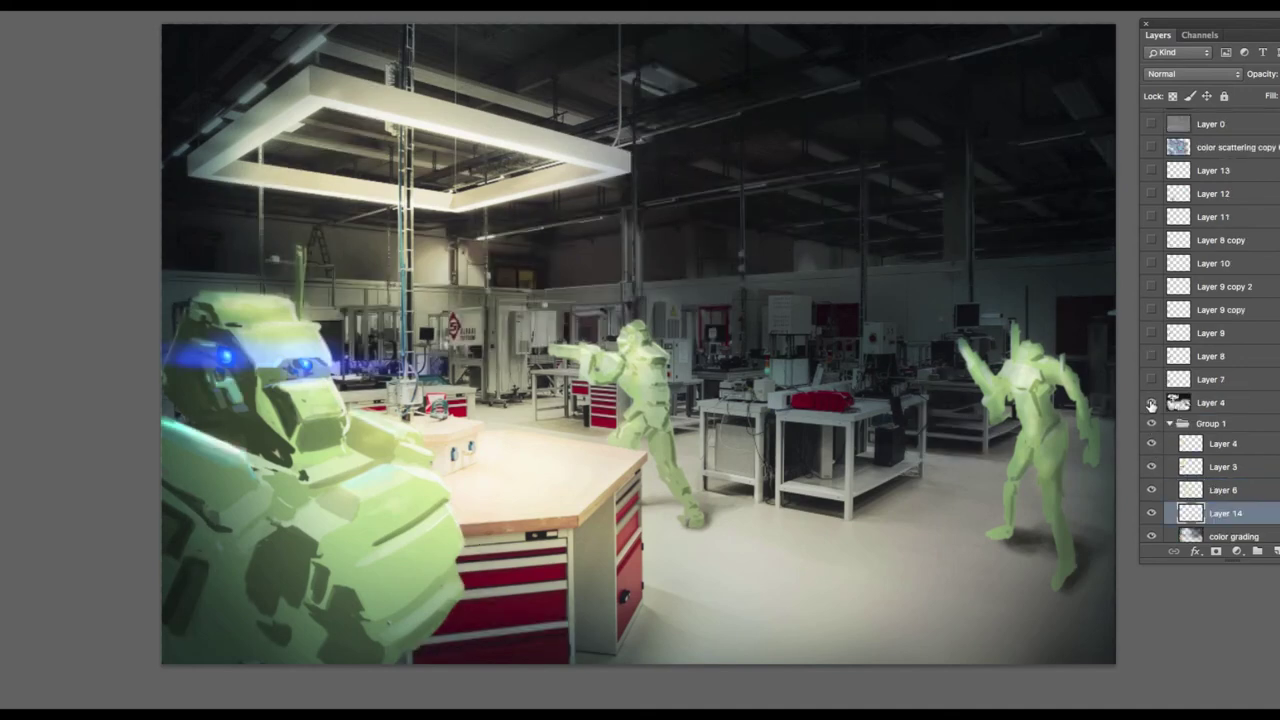
click(1151, 404)
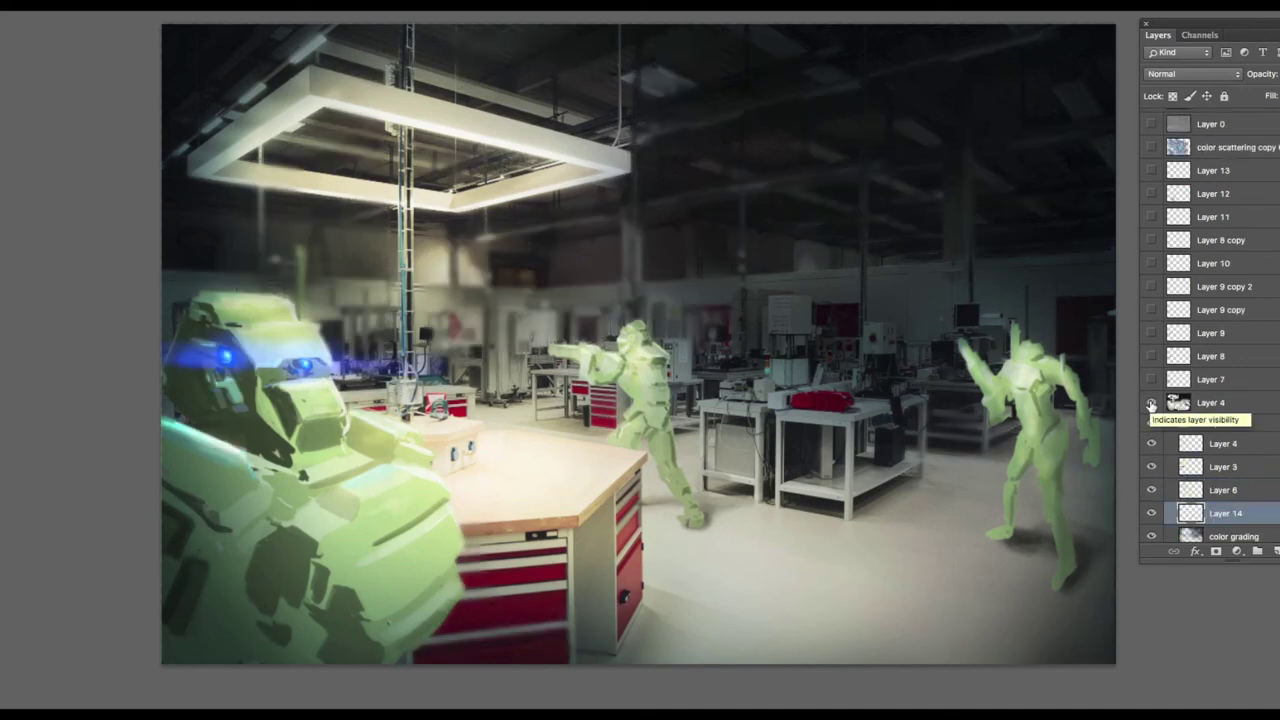
drag(1151, 379, 1153, 242)
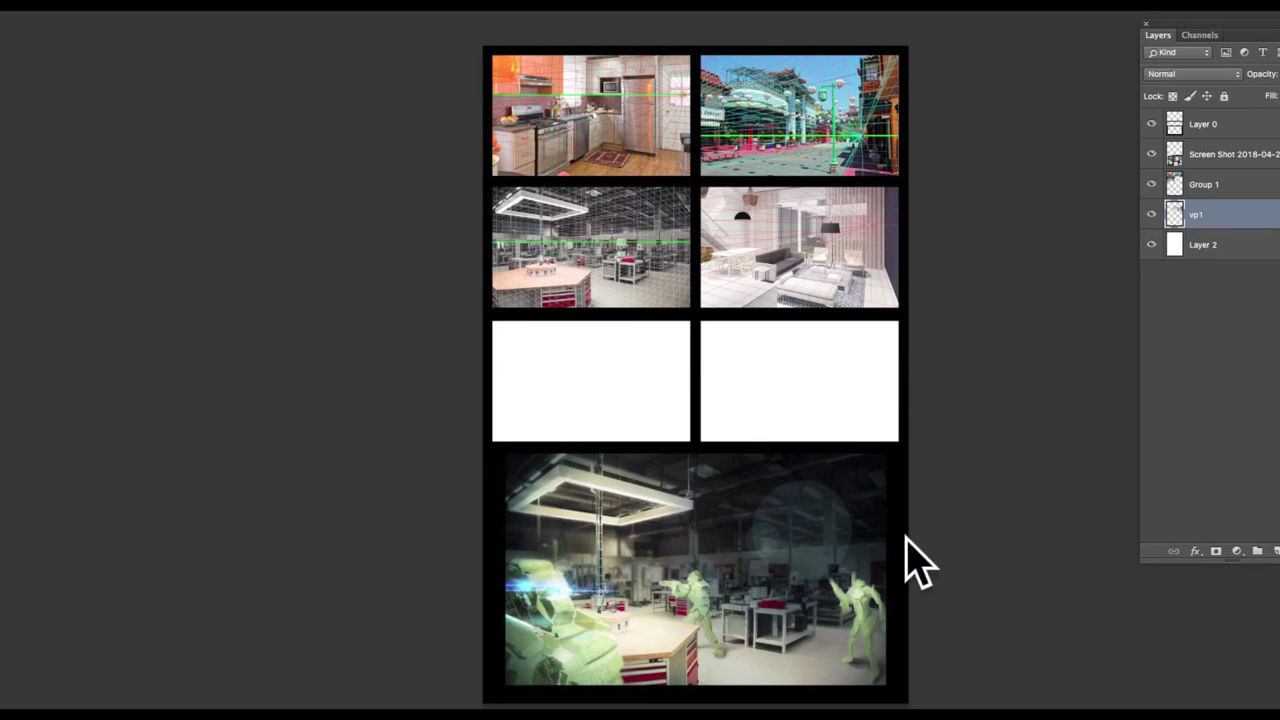
click(716, 581)
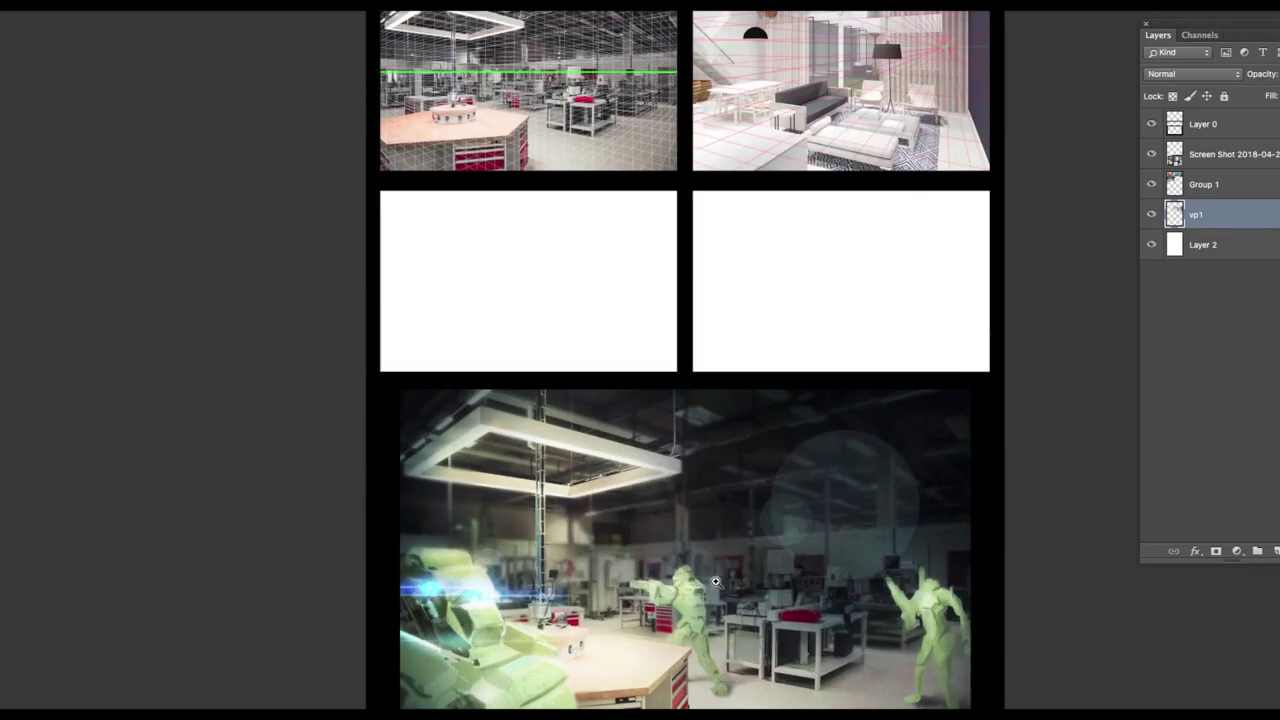
scroll(694, 455, up, 5)
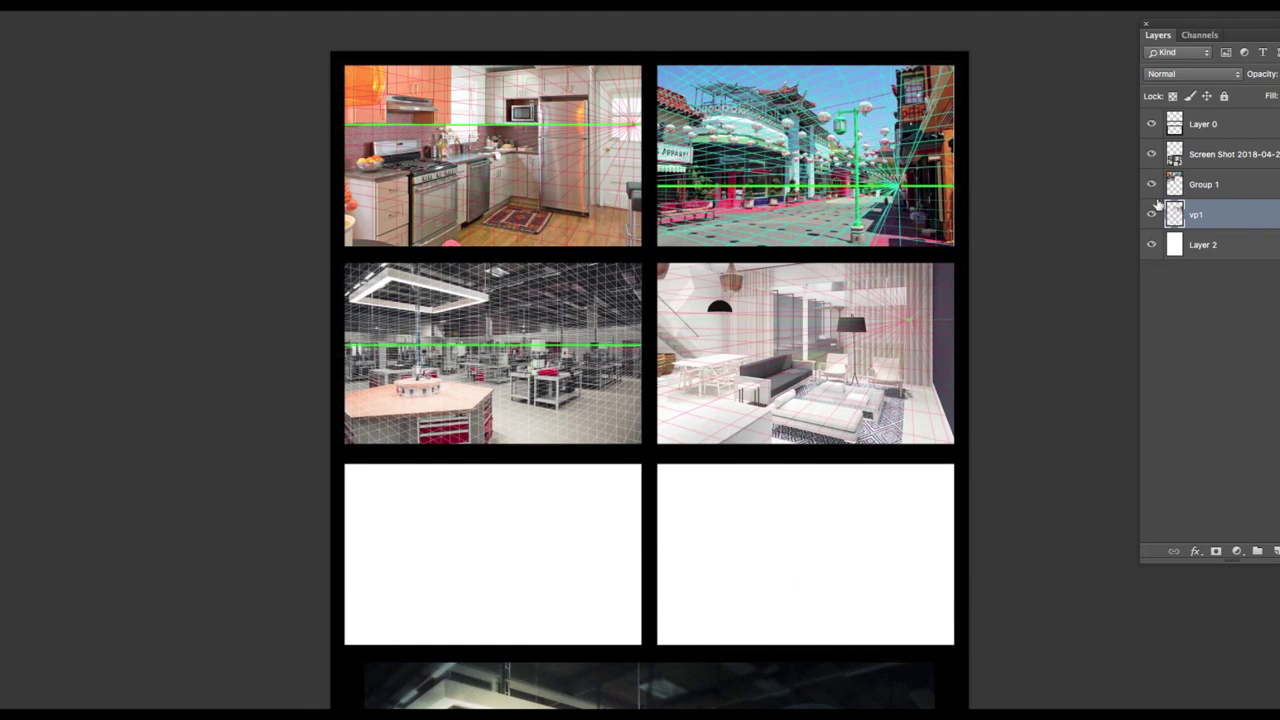
Zoom in on the living-room panel to see its perspective grid lines.
click(860, 343)
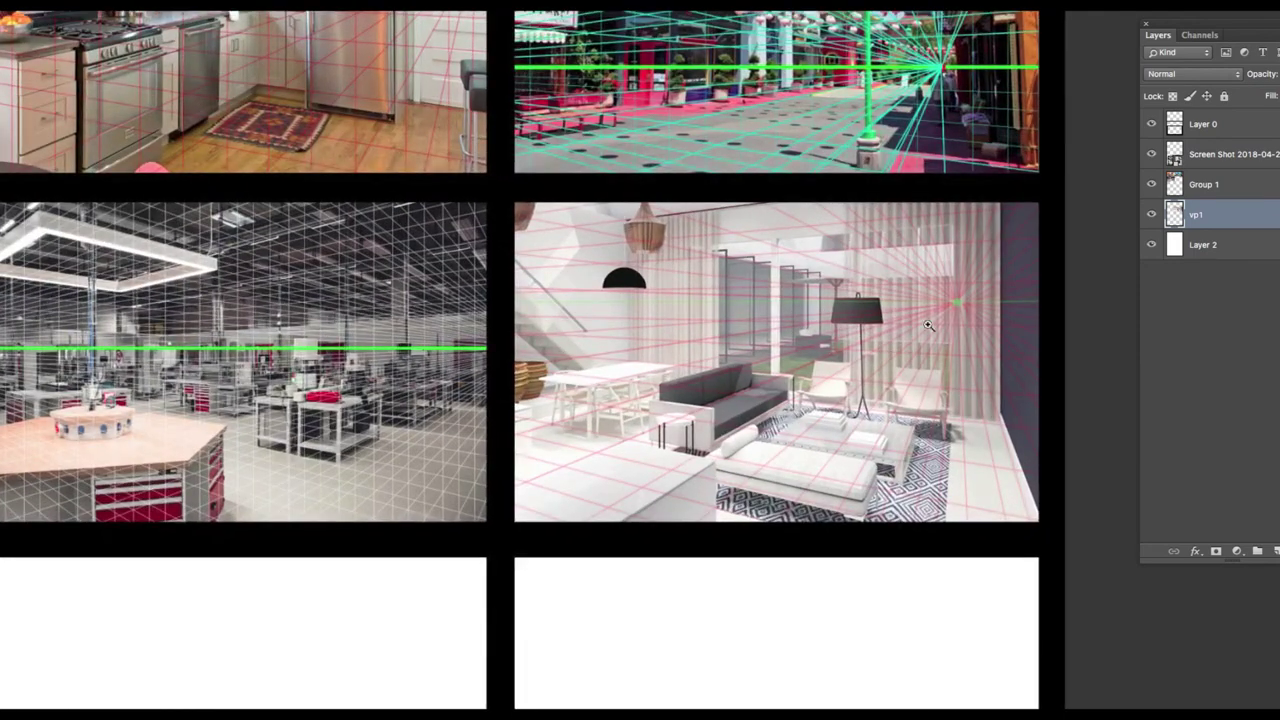